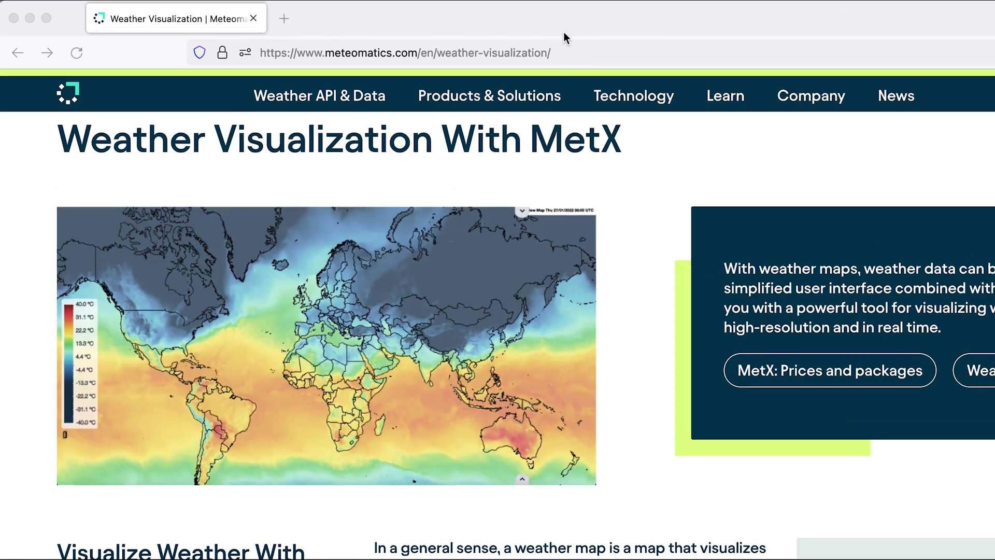
Go to the MetX web address via the browser's address bar
{"action": "left_click", "coordinate": [418, 42]}
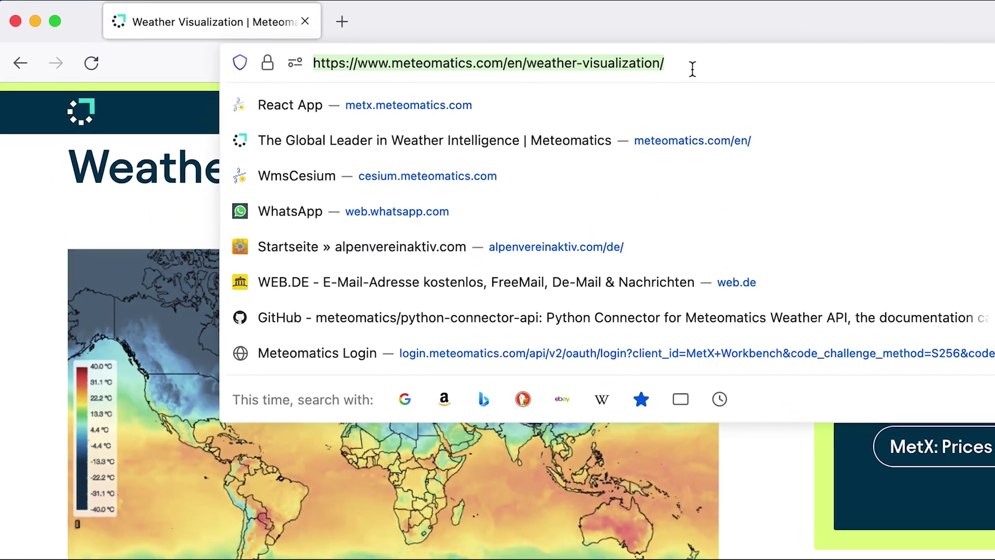
{"action": "type", "text": "metx.meteomatics.com/"}
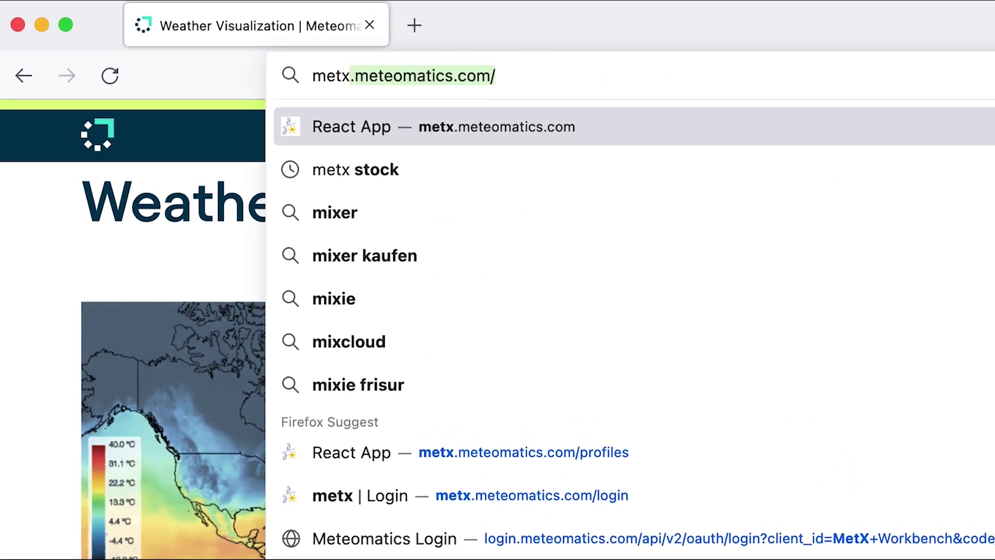
{"action": "key", "text": "Return"}
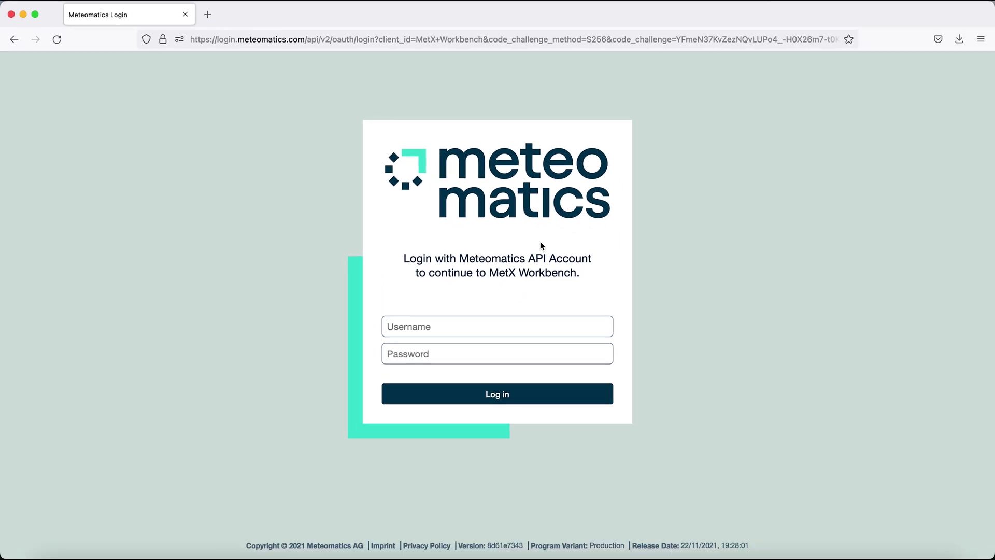
Log in with the saved Meteomatics account username and password
{"action": "left_click", "coordinate": [471, 327]}
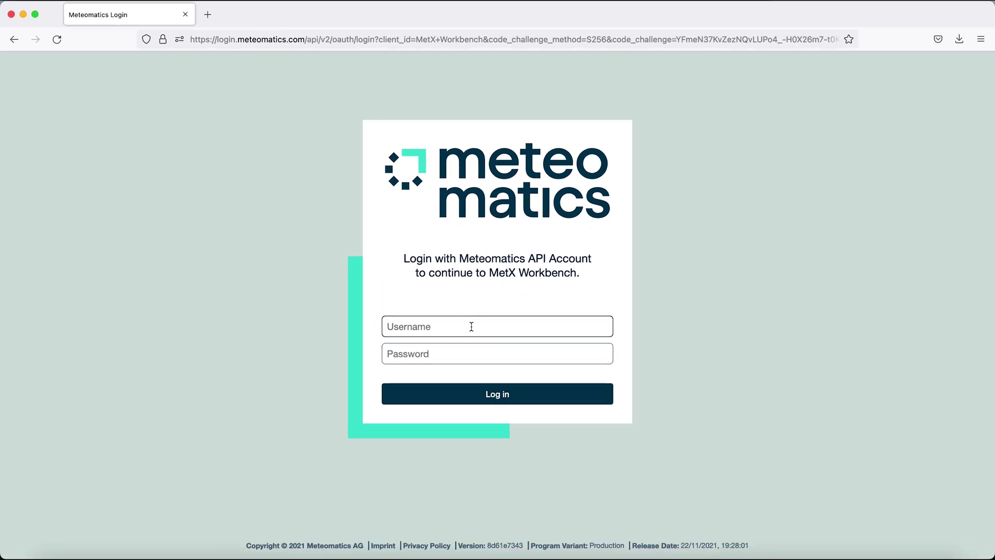
{"action": "type", "text": "metx"}
{"action": "left_click", "coordinate": [480, 344]}
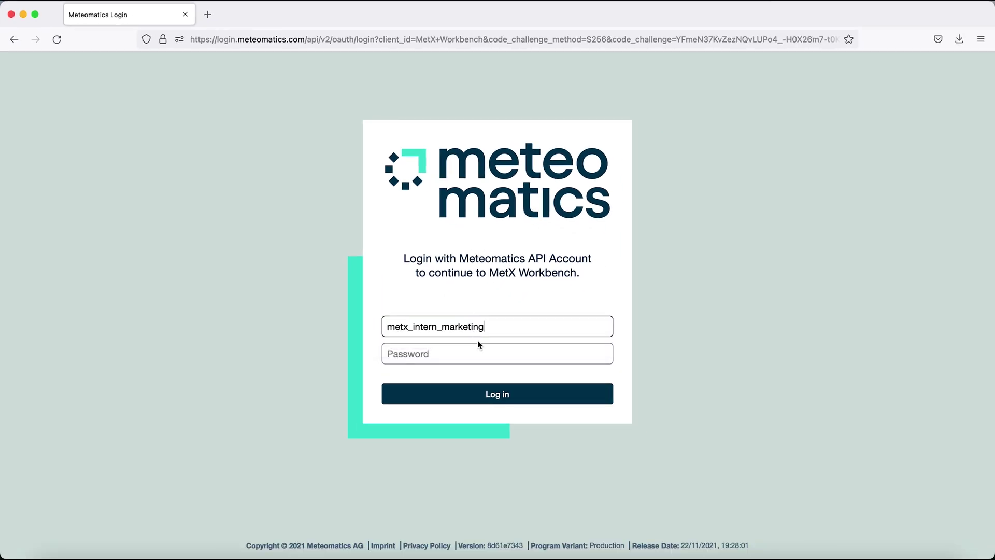
{"action": "left_click", "coordinate": [488, 353]}
{"action": "key", "text": "super+v"}
{"action": "left_click", "coordinate": [507, 395]}
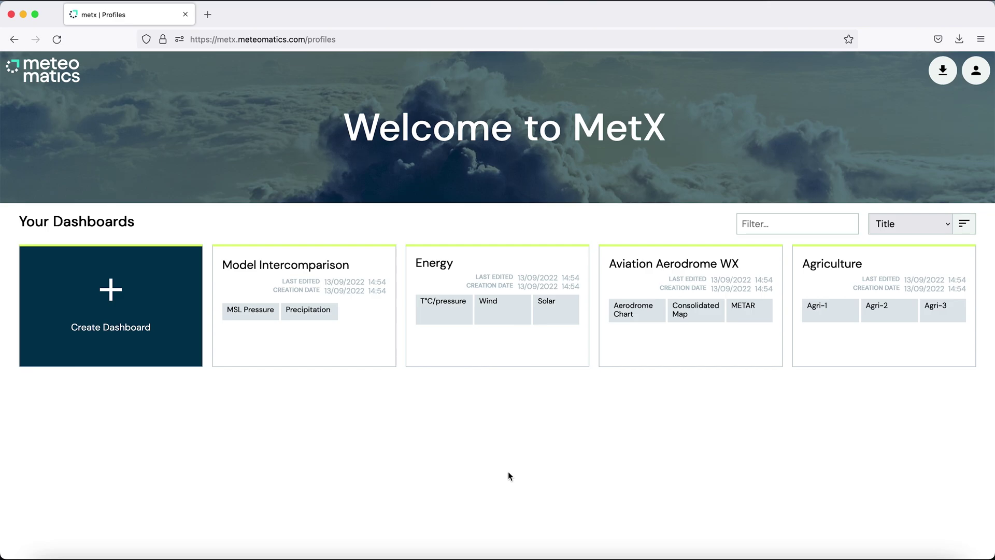
Create a dashboard named 'Example', then pan and zoom its blank world map
{"action": "left_click", "coordinate": [134, 302]}
{"action": "type", "text": "Example"}
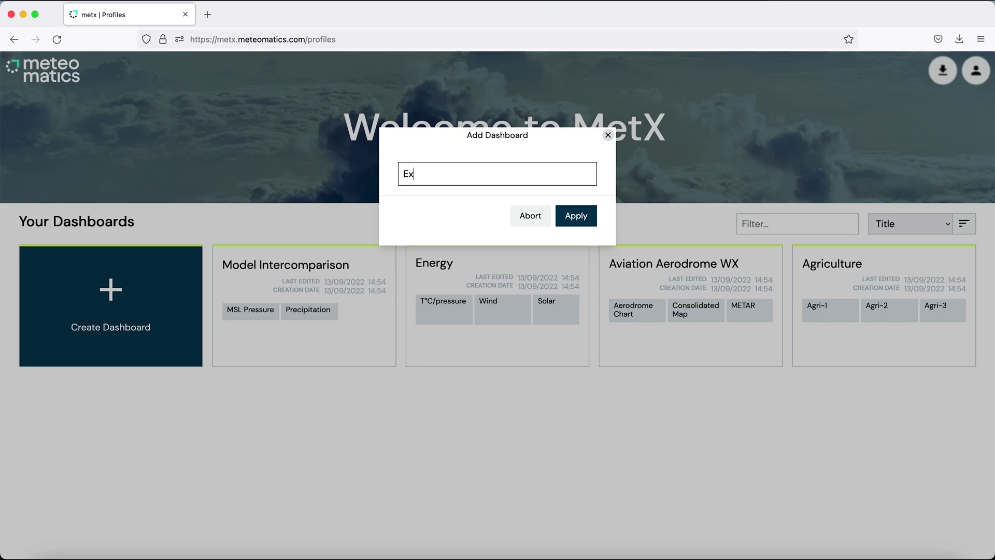
{"action": "left_click", "coordinate": [574, 211]}
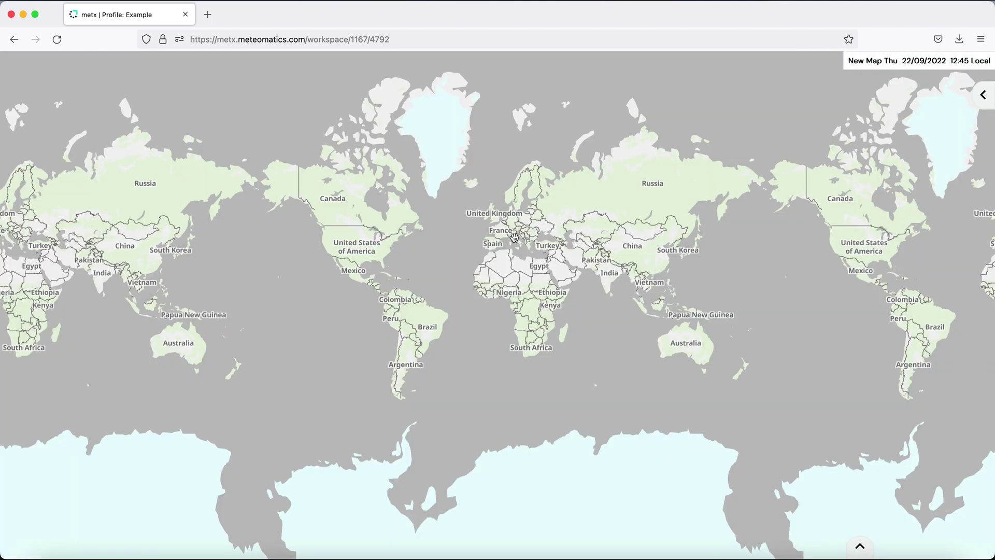
{"action": "left_click_drag", "start_coordinate": [514, 237], "coordinate": [462, 241]}
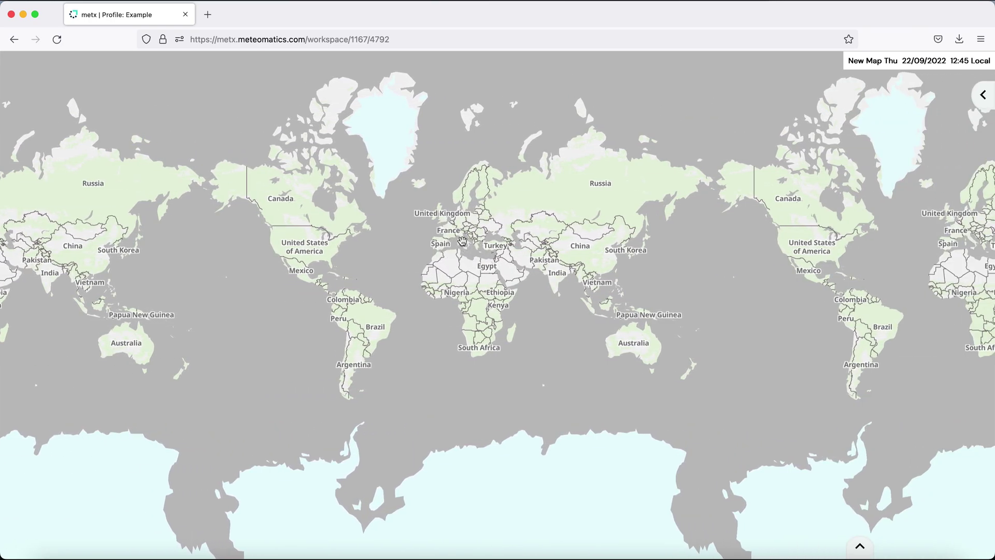
{"action": "scroll", "coordinate": [467, 210], "scroll_direction": "up", "scroll_amount": 5}
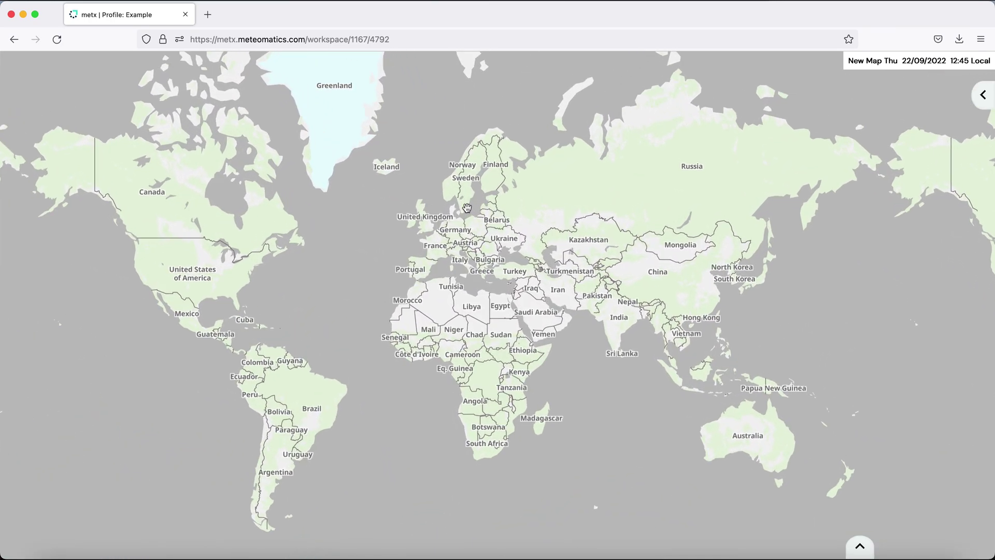
{"action": "scroll", "coordinate": [467, 207], "scroll_direction": "down", "scroll_amount": 3}
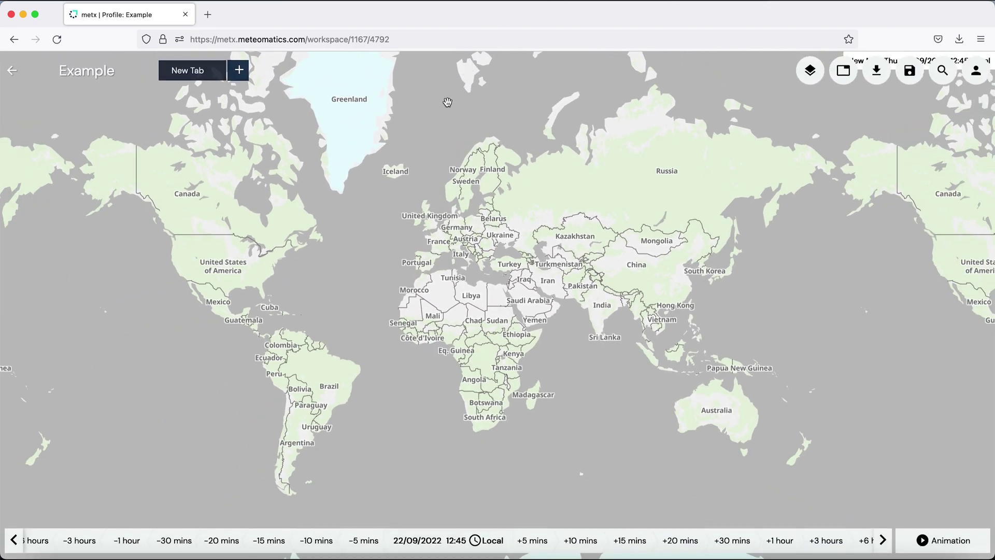
Change the tab label 'New Tab' to 'Tab 1'
{"action": "left_click", "coordinate": [115, 71]}
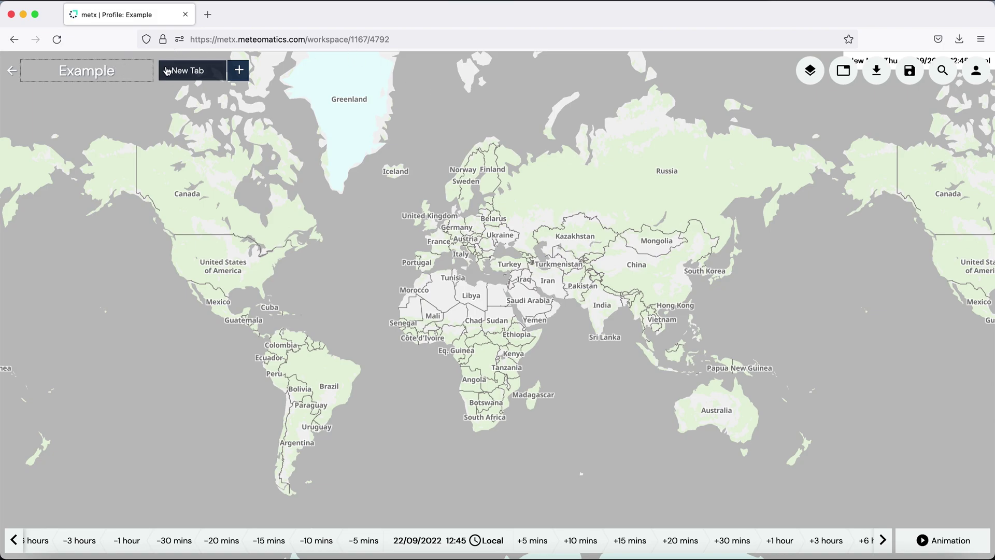
{"action": "double_click", "coordinate": [199, 72]}
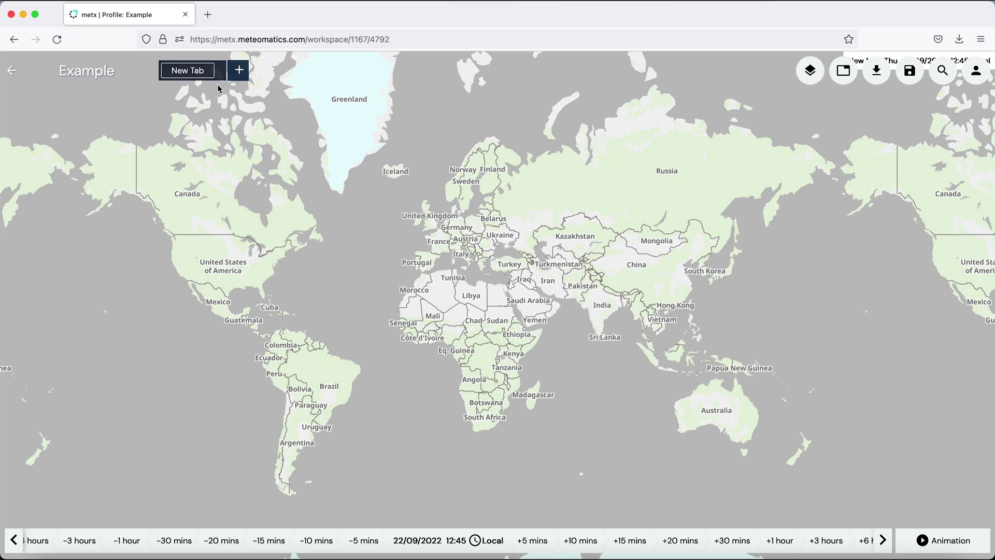
{"action": "key", "text": "BackSpace"}
{"action": "key", "text": "BackSpace"}
{"action": "key", "text": "BackSpace"}
{"action": "key", "text": "BackSpace"}
{"action": "key", "text": "BackSpace"}
{"action": "key", "text": "BackSpace"}
{"action": "key", "text": "BackSpace"}
{"action": "type", "text": "Tab 1"}
{"action": "key", "text": "Return"}
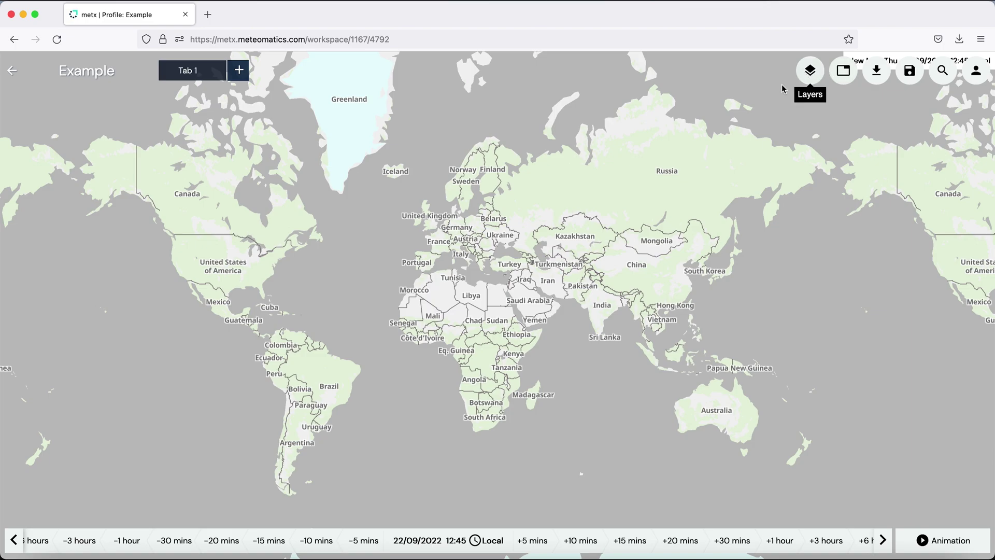
In the layer stack, rename the map from 'New Map' to 'Map 1'
{"action": "left_click", "coordinate": [812, 71]}
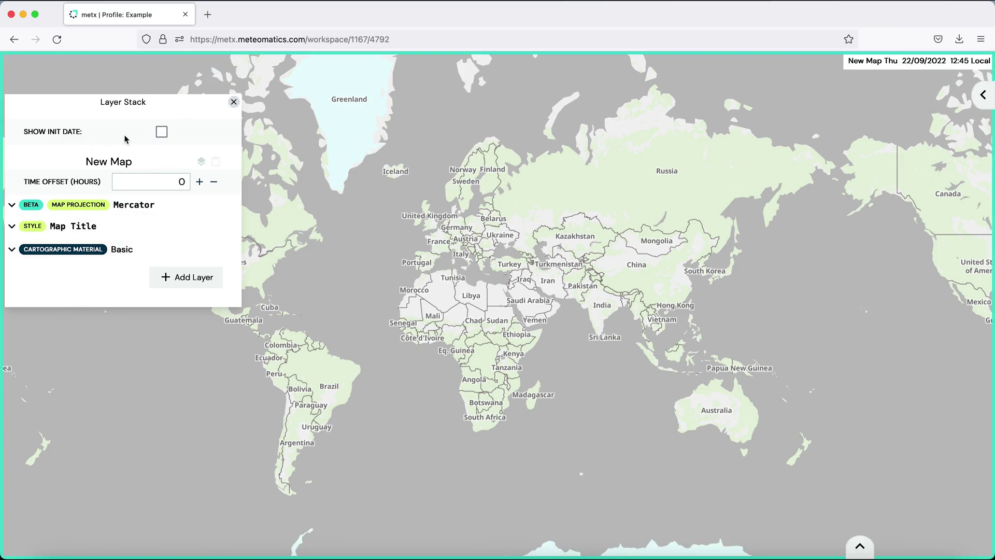
{"action": "mouse_move", "coordinate": [84, 103]}
{"action": "left_mouse_down"}
{"action": "mouse_move", "coordinate": [456, 209]}
{"action": "mouse_move", "coordinate": [311, 382]}
{"action": "mouse_move", "coordinate": [200, 130]}
{"action": "mouse_move", "coordinate": [86, 108]}
{"action": "left_mouse_up"}
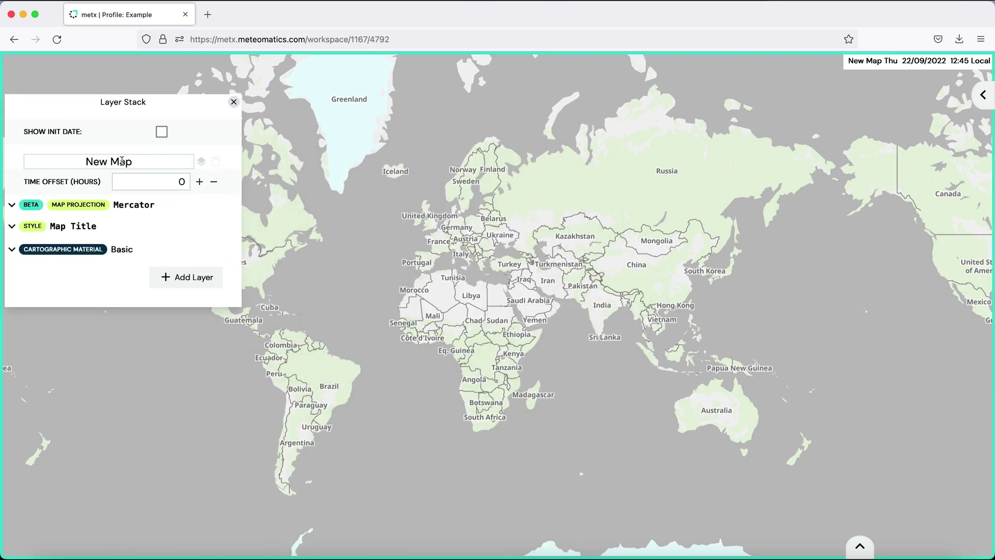
{"action": "left_click", "coordinate": [145, 164]}
{"action": "key", "text": "BackSpace"}
{"action": "key", "text": "BackSpace"}
{"action": "key", "text": "BackSpace"}
{"action": "key", "text": "BackSpace"}
{"action": "key", "text": "BackSpace"}
{"action": "key", "text": "BackSpace"}
{"action": "key", "text": "BackSpace"}
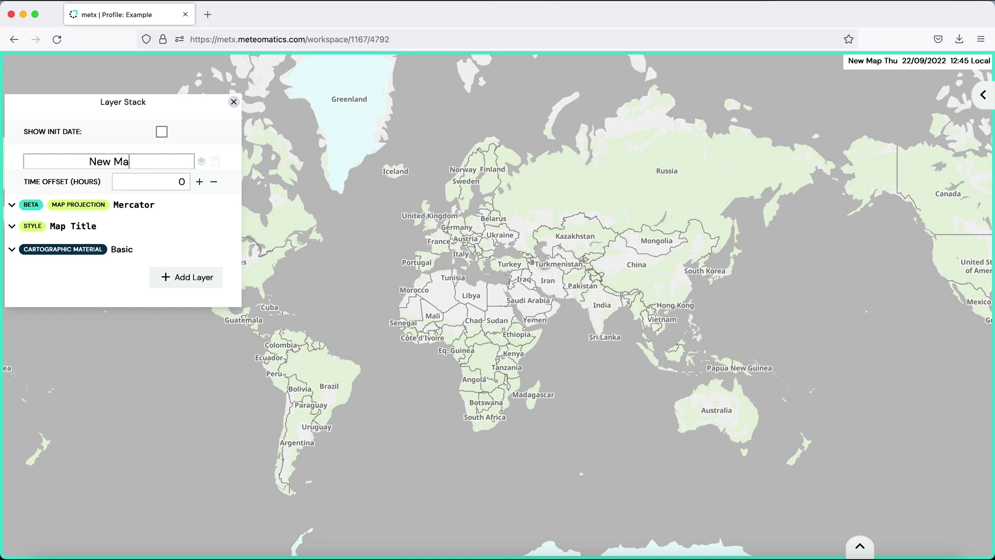
{"action": "type", "text": "Map 1"}
{"action": "key", "text": "Return"}
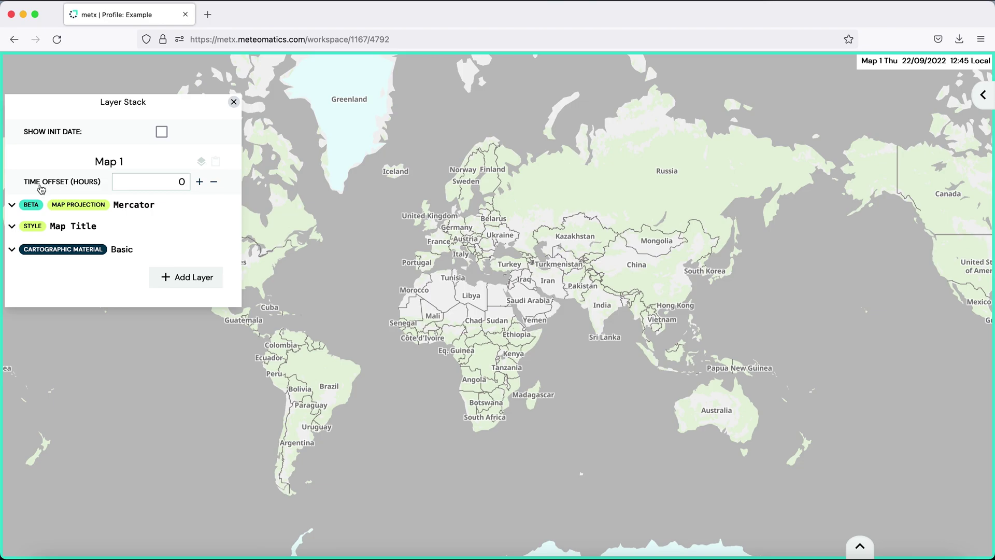
Style the map title with font size 18 and red colour
{"action": "left_click", "coordinate": [11, 226]}
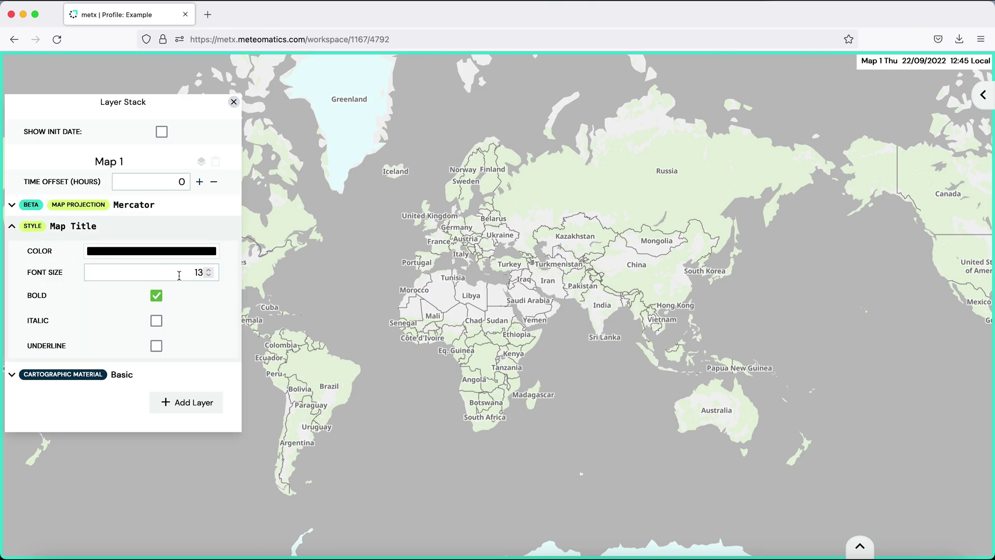
{"action": "left_click", "coordinate": [209, 269]}
{"action": "left_click", "coordinate": [209, 270]}
{"action": "left_click", "coordinate": [209, 270]}
{"action": "left_click", "coordinate": [209, 270]}
{"action": "left_click", "coordinate": [209, 270]}
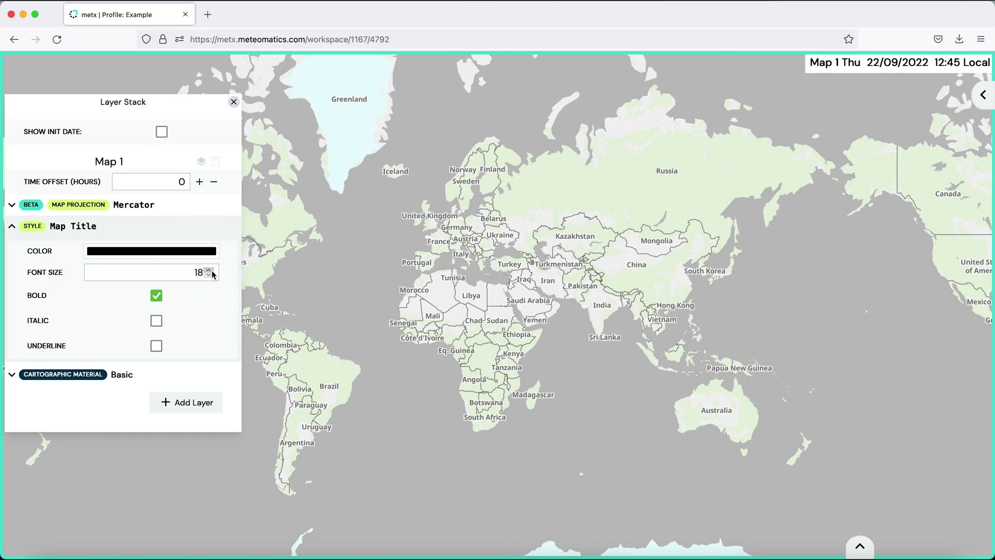
{"action": "left_click", "coordinate": [174, 254]}
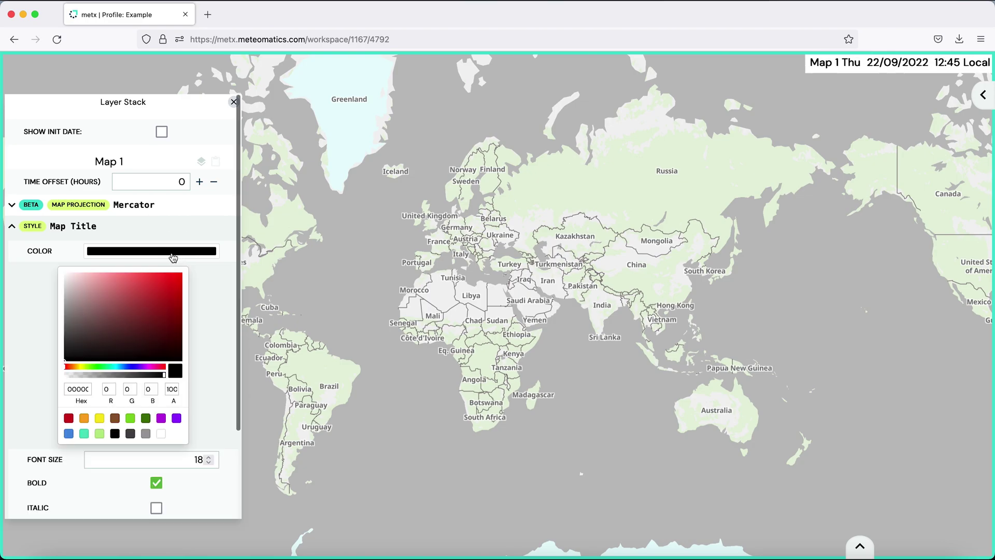
{"action": "left_click", "coordinate": [68, 417]}
{"action": "left_click", "coordinate": [12, 227]}
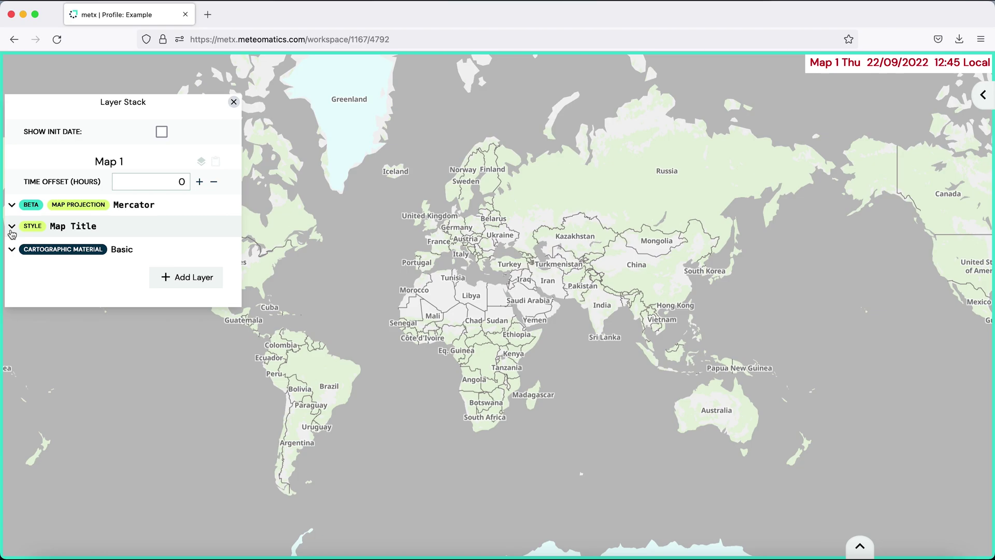
Try the globe projection, then set the map back to Mercator
{"action": "left_click", "coordinate": [11, 204]}
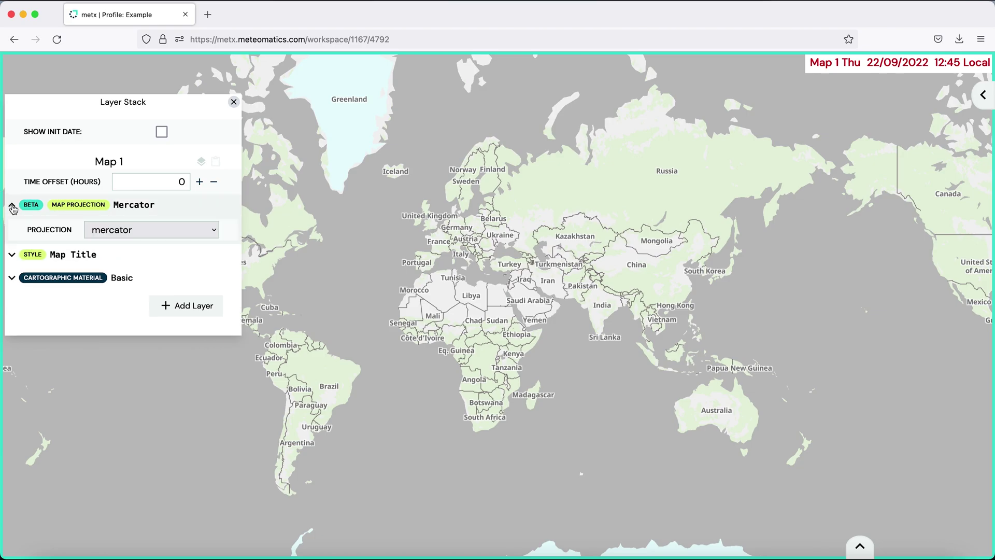
{"action": "left_click", "coordinate": [201, 229]}
{"action": "left_click", "coordinate": [176, 261]}
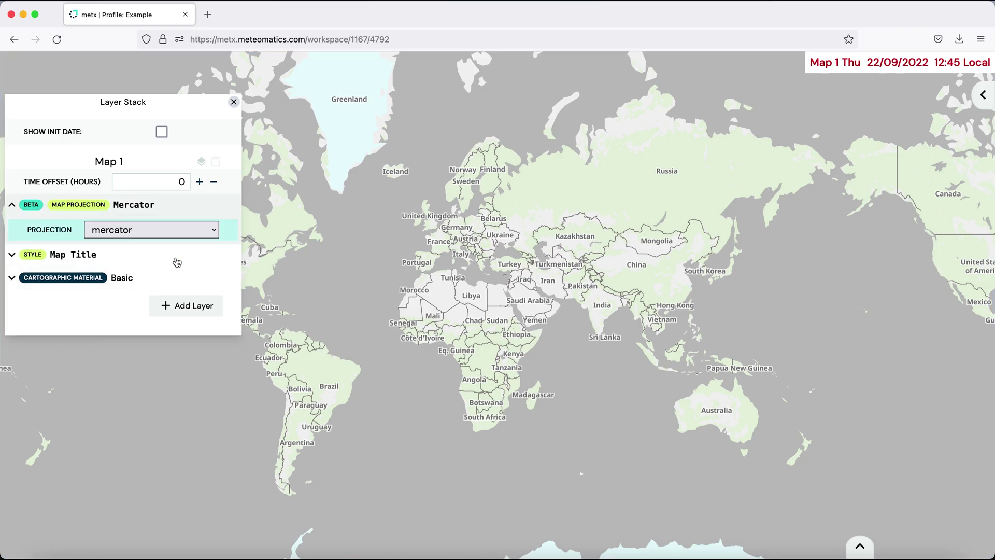
{"action": "left_click", "coordinate": [191, 231]}
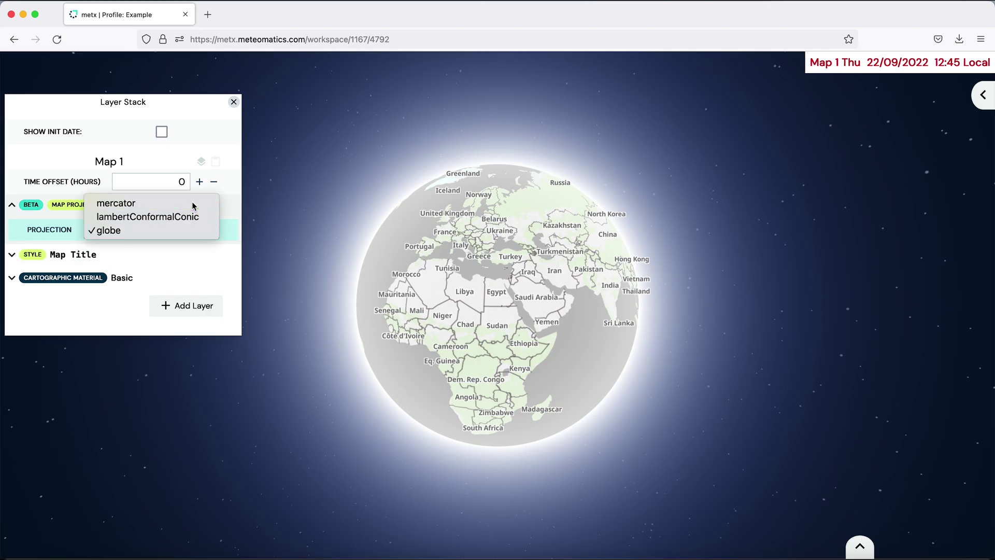
{"action": "left_click", "coordinate": [193, 203]}
Change the basemap under Cartographic Material to Maptiler: Basic
{"action": "left_click", "coordinate": [13, 280]}
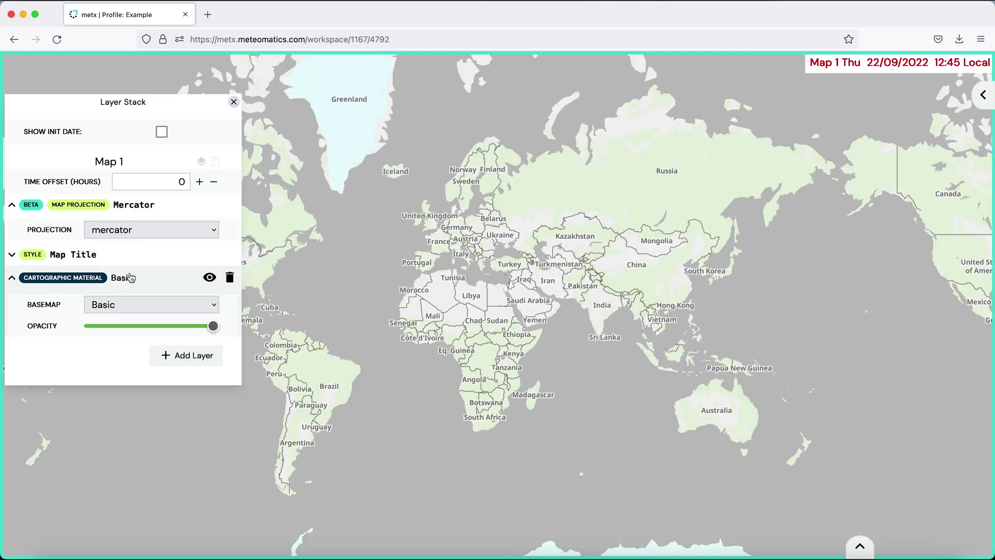
{"action": "left_click", "coordinate": [191, 305]}
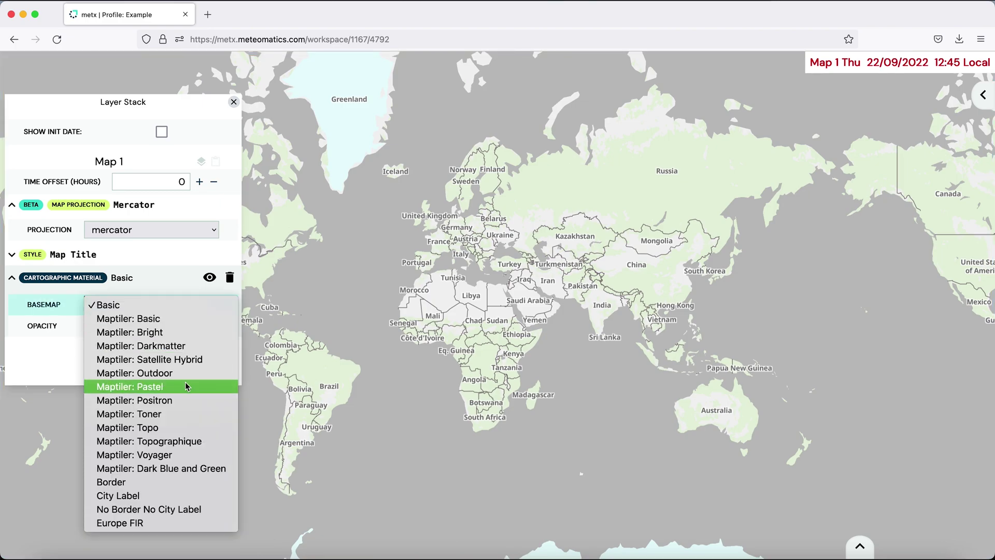
{"action": "left_click", "coordinate": [196, 321]}
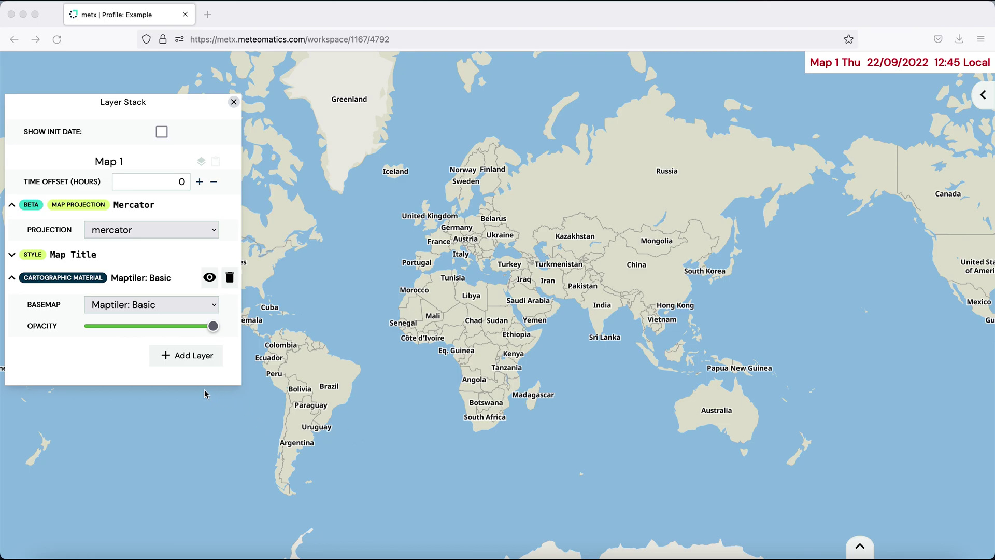
{"action": "left_click", "coordinate": [189, 357]}
Add a Color Maps layer of Temperature at 2m in Celsius (t_2m:C) to Map 1
{"action": "left_click", "coordinate": [189, 358]}
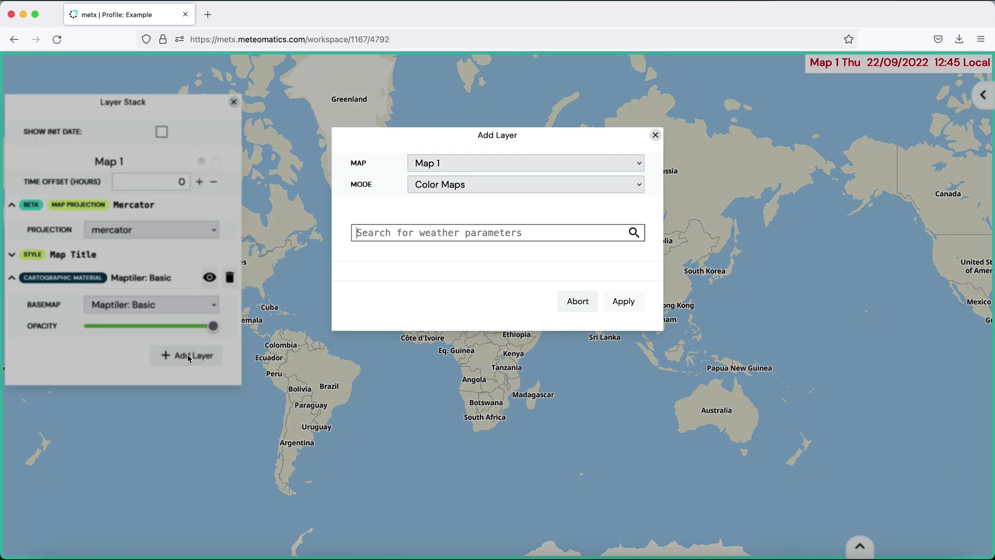
{"action": "left_click", "coordinate": [484, 185]}
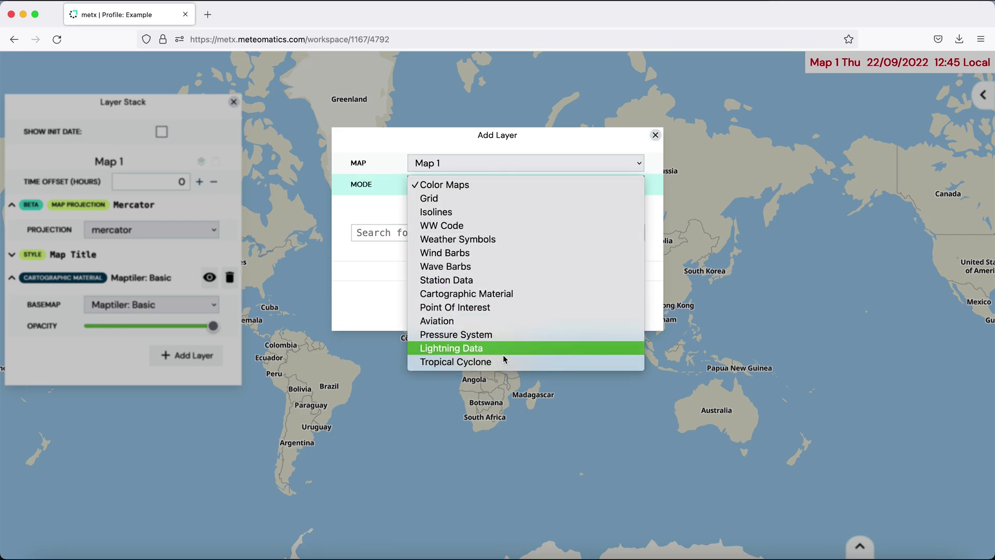
{"action": "left_click", "coordinate": [513, 186]}
{"action": "left_click", "coordinate": [462, 231]}
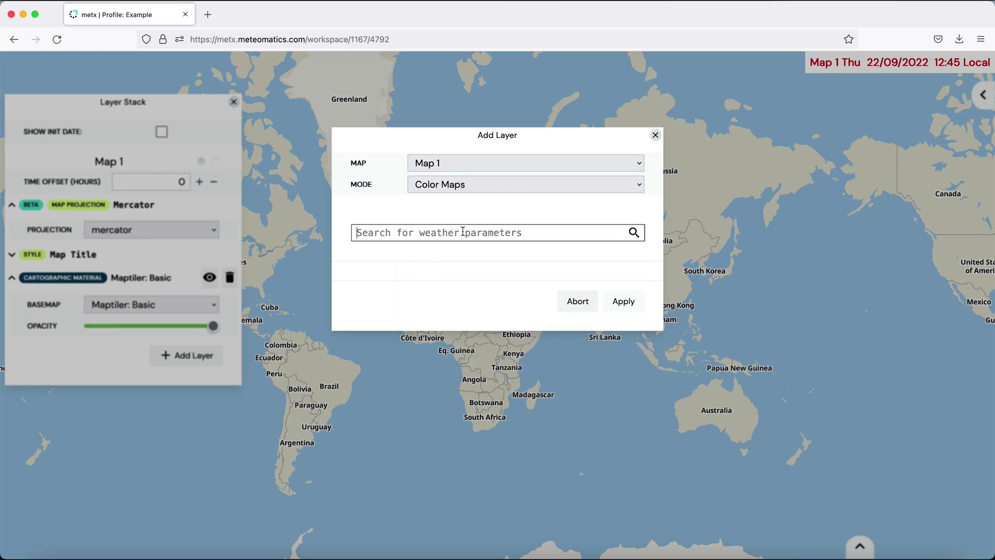
{"action": "type", "text": "temp"}
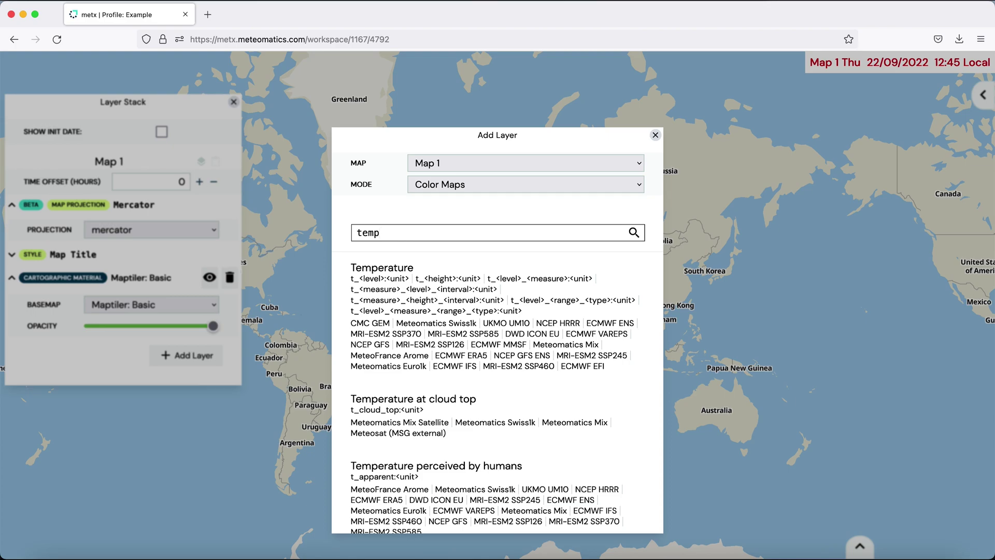
{"action": "scroll", "coordinate": [479, 370], "scroll_direction": "down", "scroll_amount": 3}
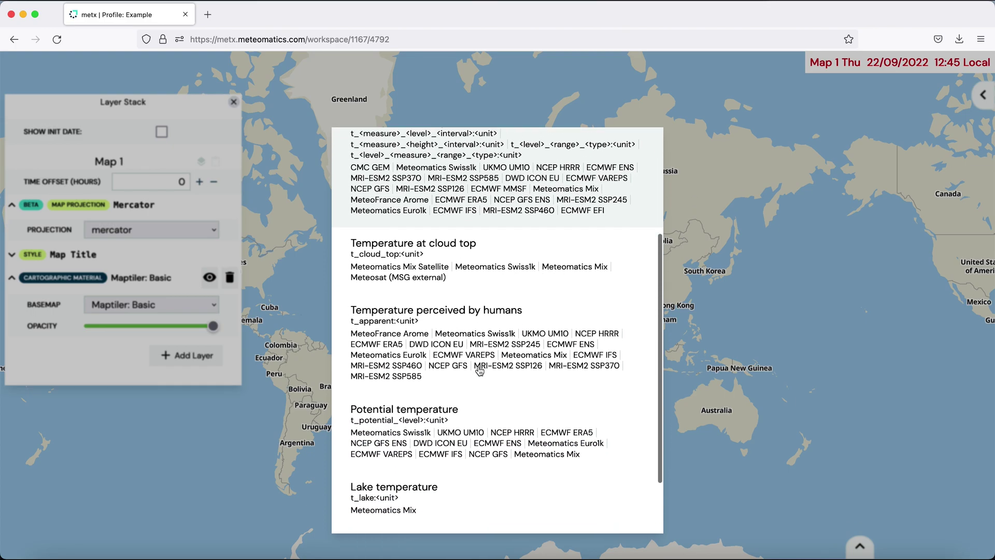
{"action": "scroll", "coordinate": [480, 370], "scroll_direction": "down", "scroll_amount": 1}
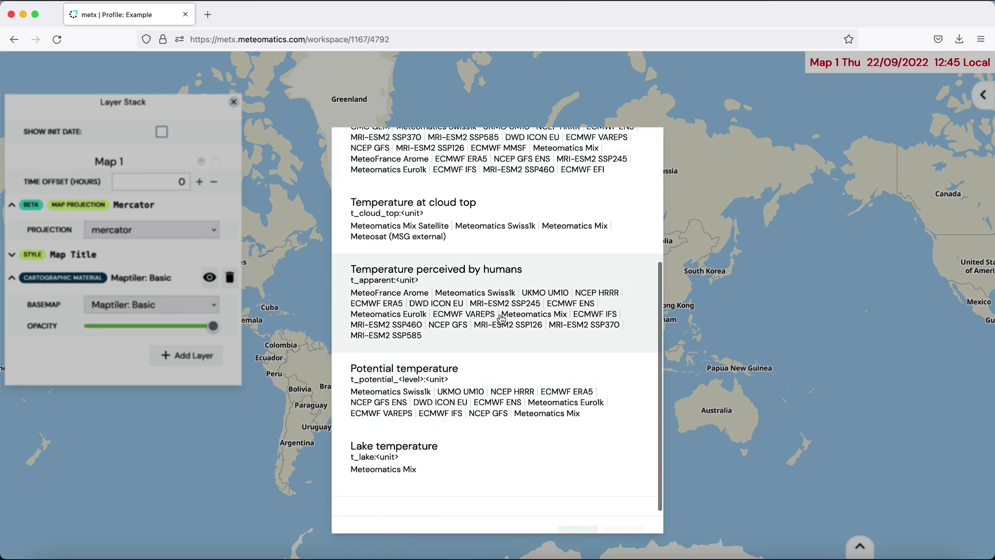
{"action": "scroll", "coordinate": [501, 318], "scroll_direction": "up", "scroll_amount": 5}
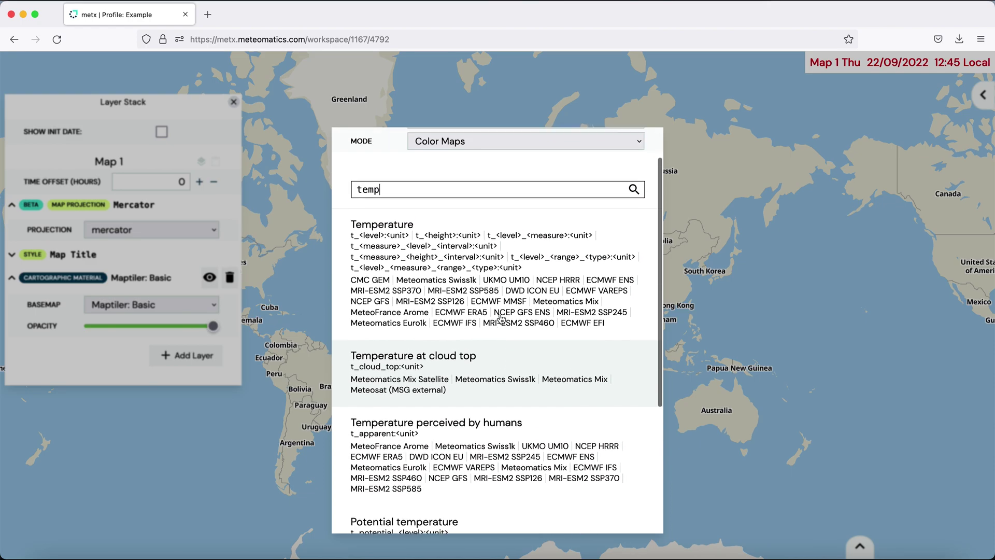
{"action": "scroll", "coordinate": [501, 317], "scroll_direction": "up", "scroll_amount": 1}
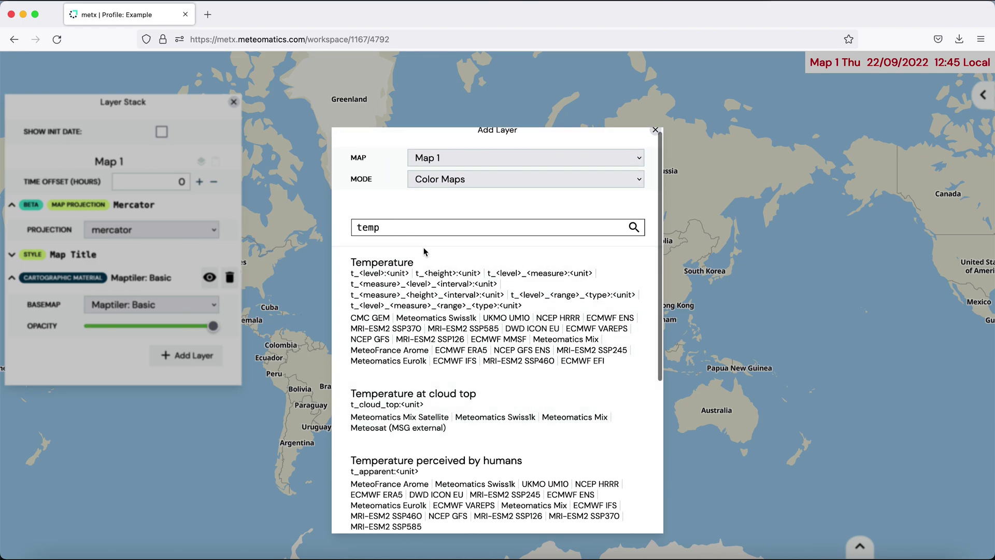
{"action": "left_click", "coordinate": [439, 269]}
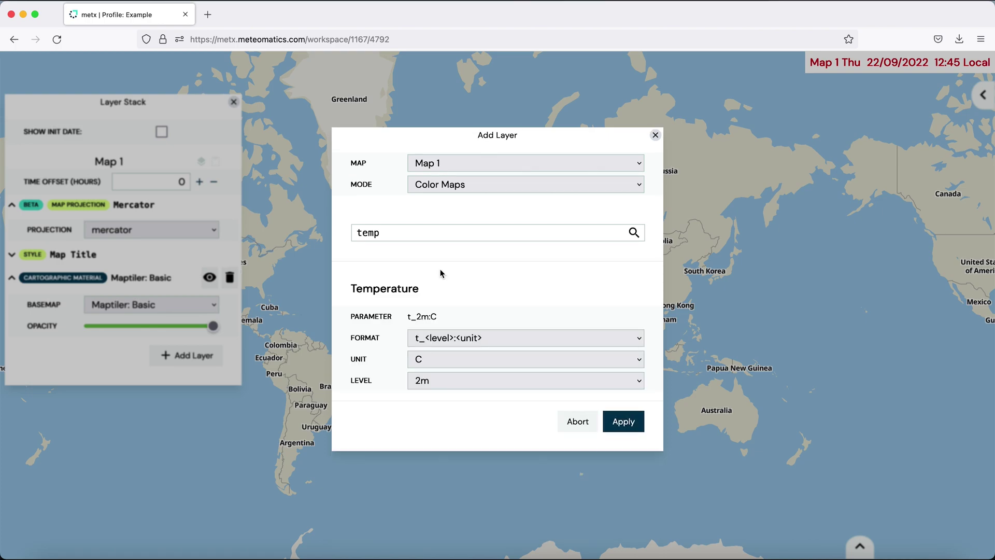
{"action": "left_click", "coordinate": [427, 362]}
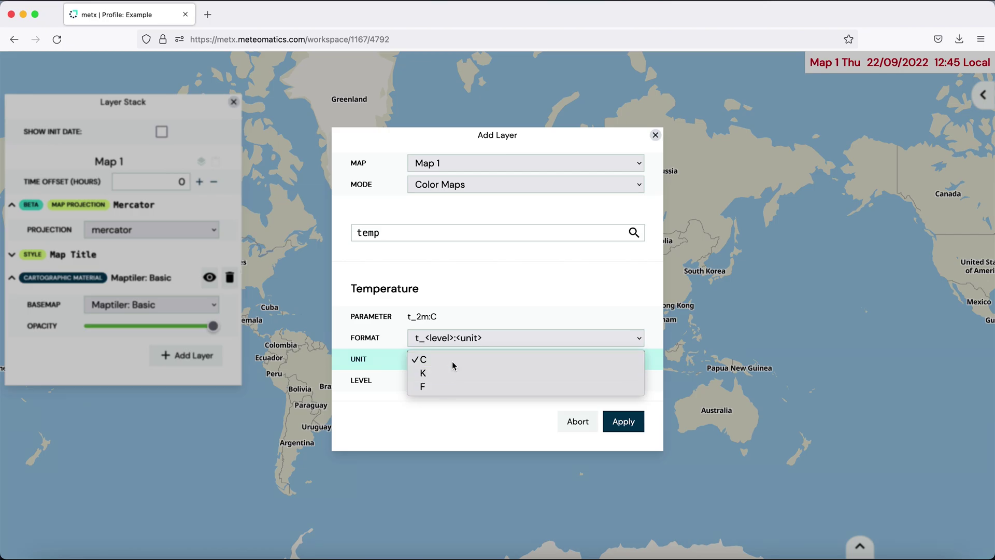
{"action": "left_click", "coordinate": [452, 363]}
{"action": "left_click", "coordinate": [633, 422]}
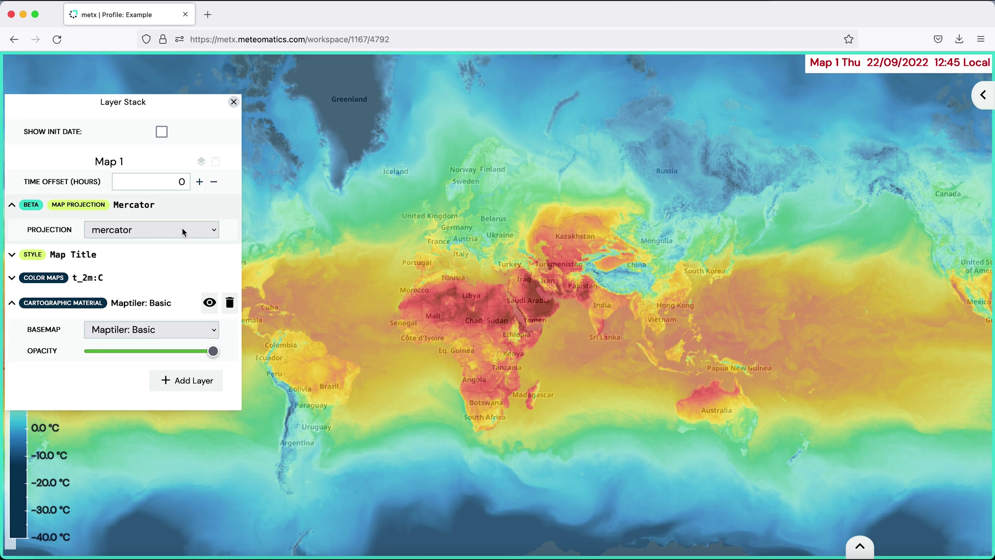
Add an Isolines layer of mean sea level pressure in hPa (msl_pressure:hPa)
{"action": "left_click", "coordinate": [186, 380]}
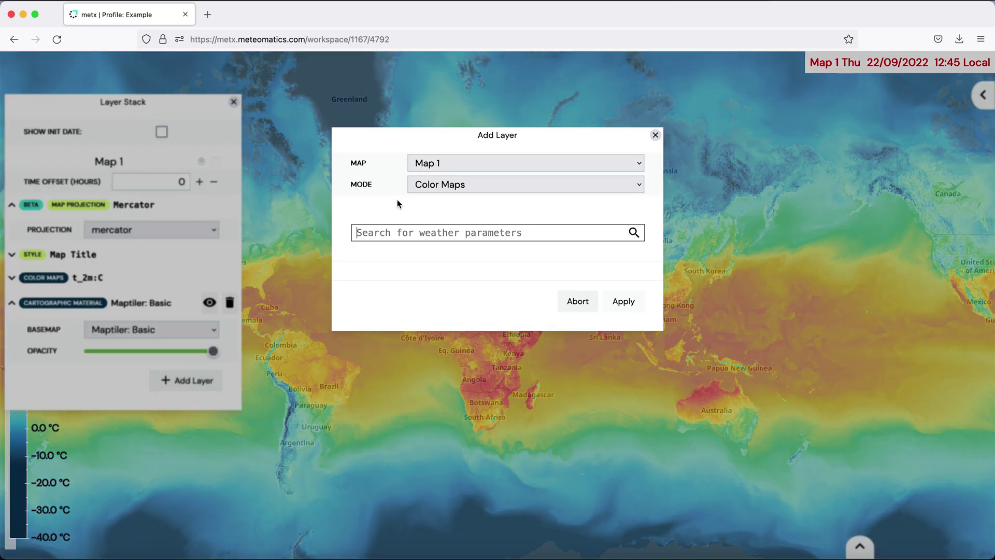
{"action": "left_click", "coordinate": [577, 188]}
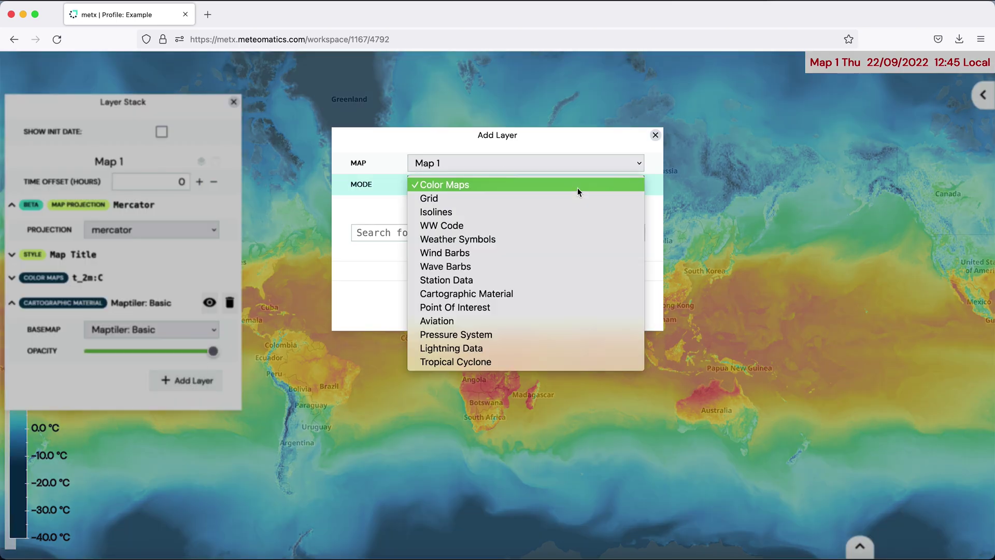
{"action": "left_click", "coordinate": [520, 210]}
{"action": "left_click", "coordinate": [482, 230]}
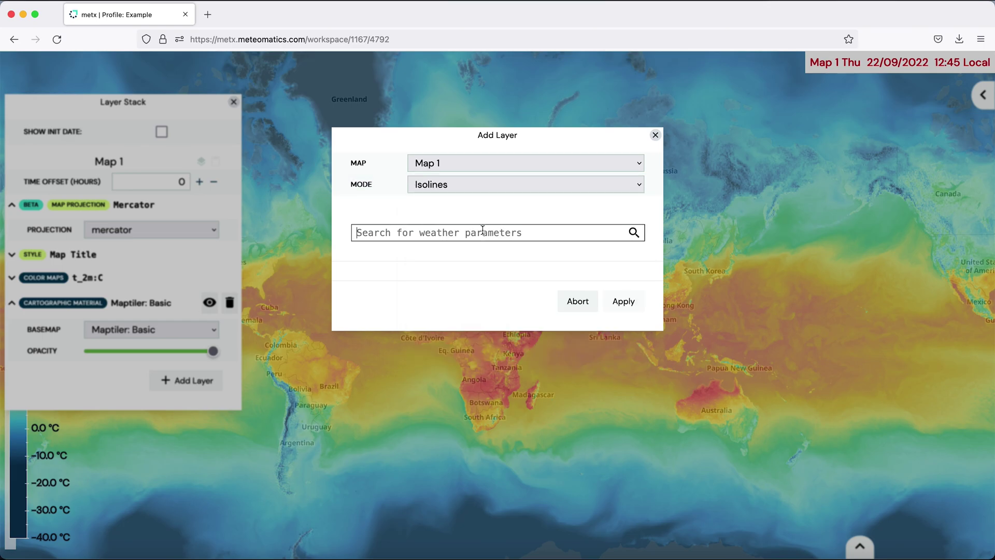
{"action": "type", "text": "msl"}
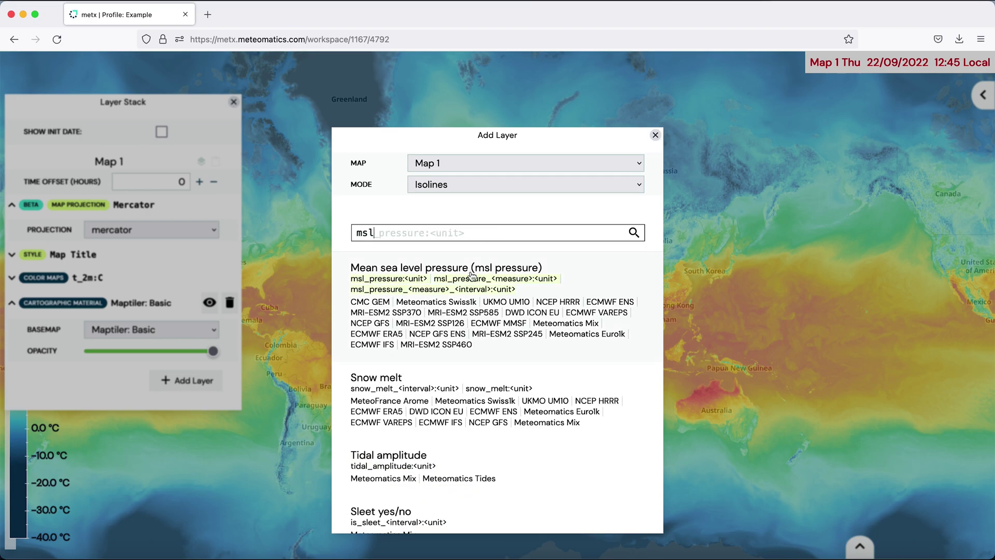
{"action": "left_click", "coordinate": [486, 311]}
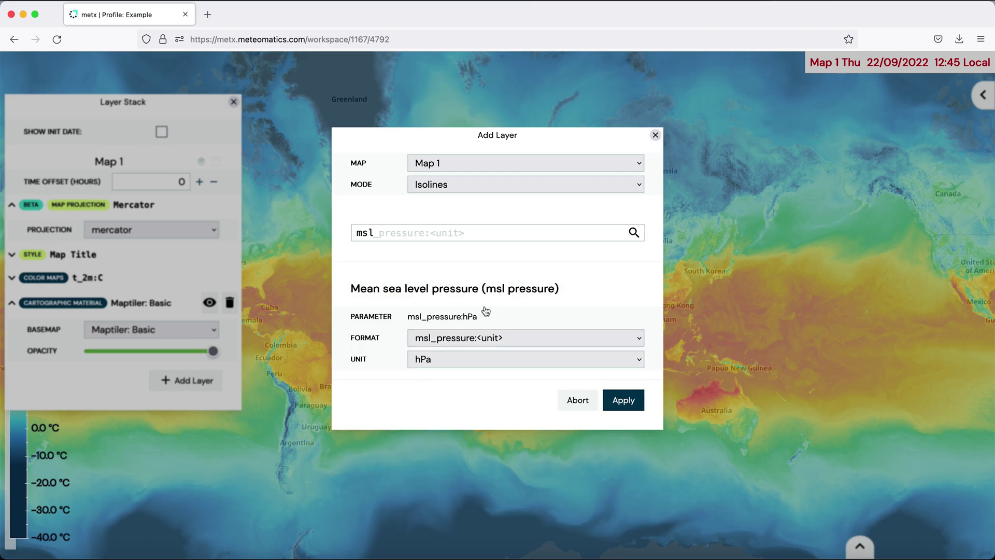
{"action": "left_click", "coordinate": [505, 360]}
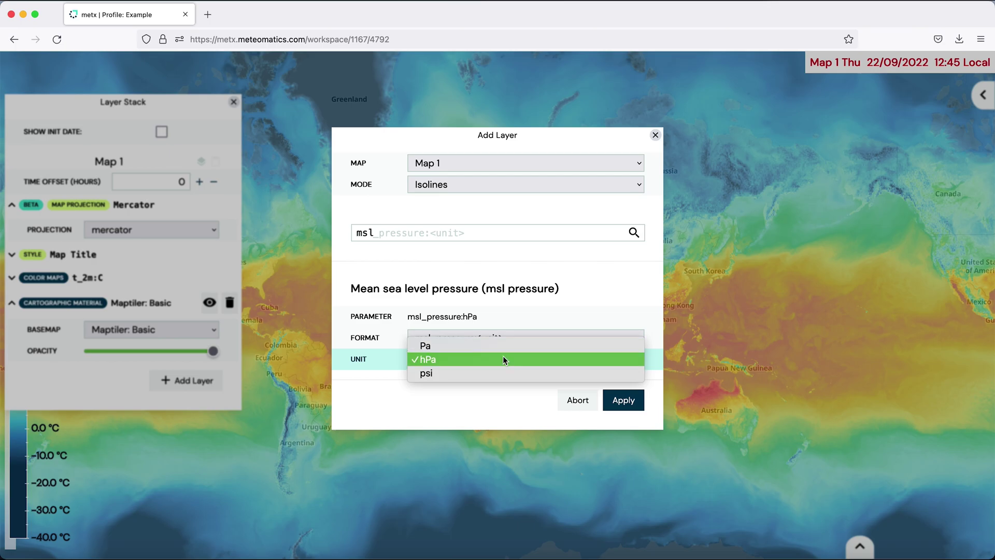
{"action": "left_click", "coordinate": [503, 357]}
{"action": "left_click", "coordinate": [628, 402]}
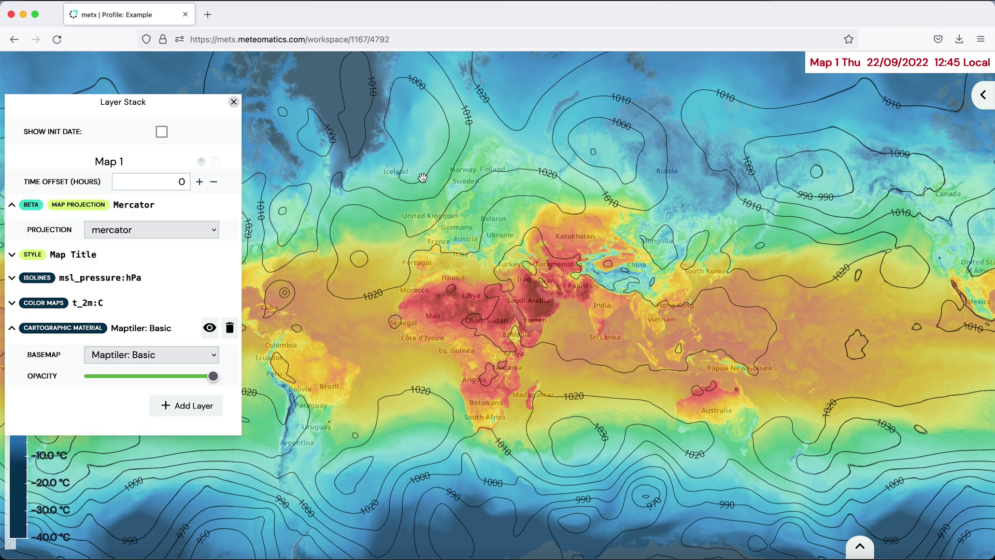
Add a Weather Symbols layer (weather_symbol_1h:idx) and hide it with its eye icon
{"action": "left_click", "coordinate": [204, 408]}
{"action": "left_click", "coordinate": [534, 192]}
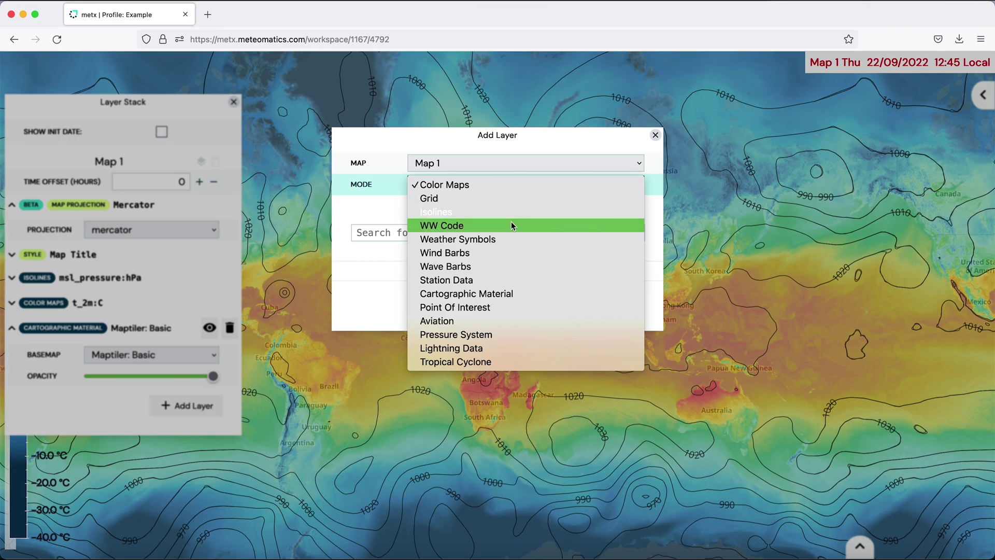
{"action": "left_click", "coordinate": [505, 244]}
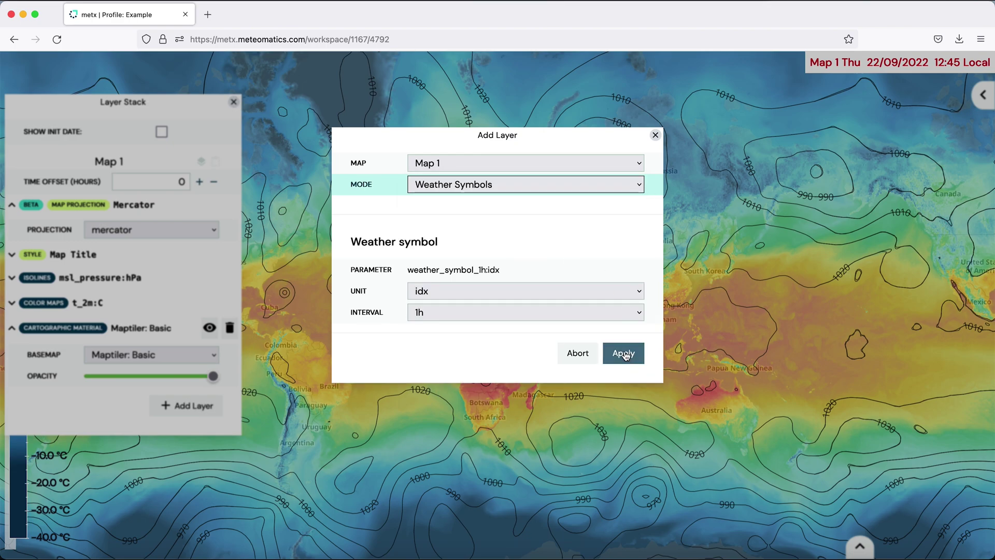
{"action": "left_click", "coordinate": [625, 353]}
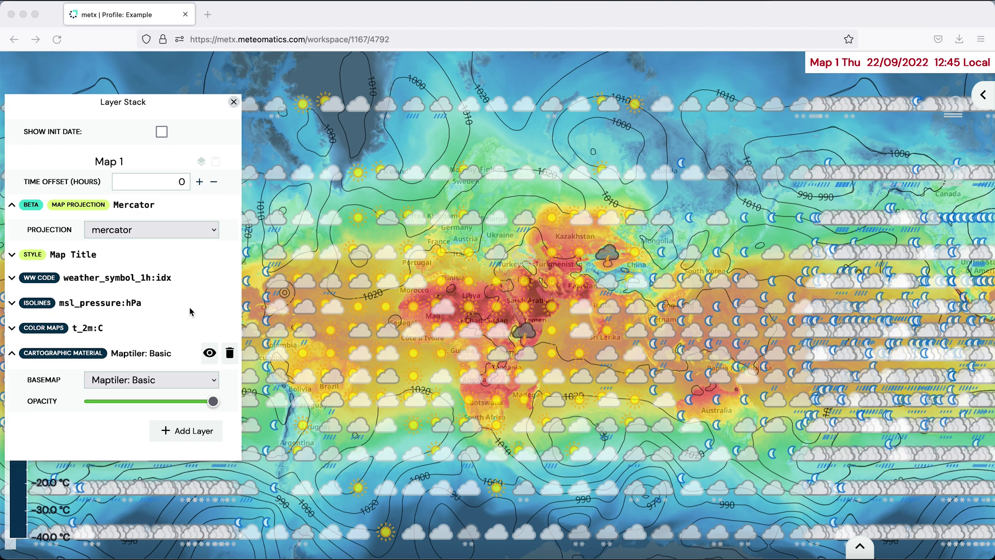
{"action": "left_click", "coordinate": [210, 283]}
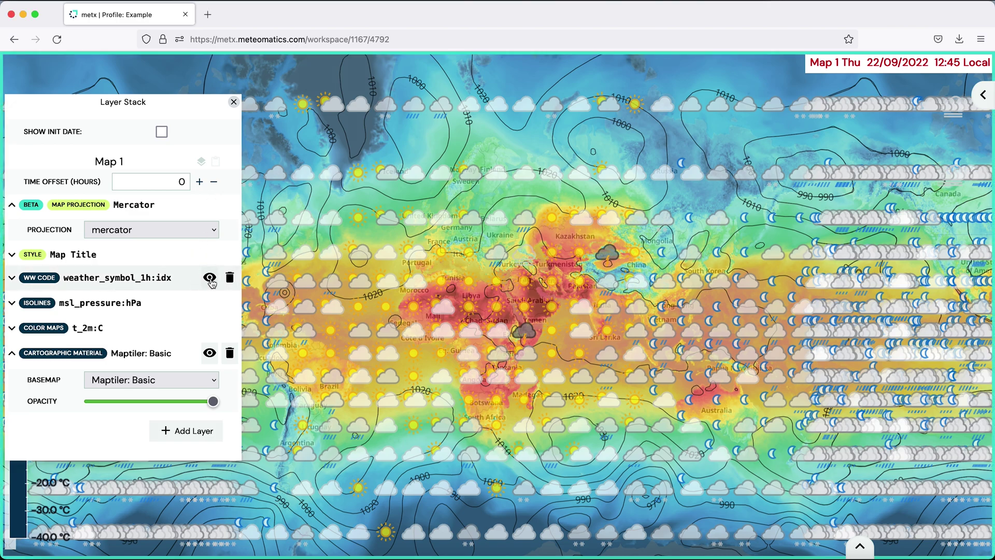
{"action": "left_click", "coordinate": [210, 279]}
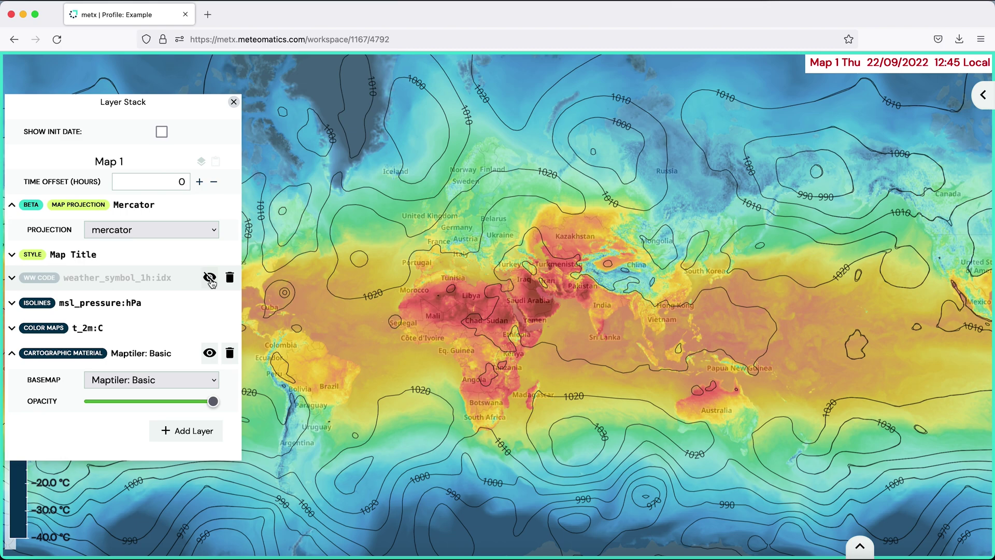
Set the map date to 24 September with times displayed in UTC
{"action": "left_click", "coordinate": [233, 102]}
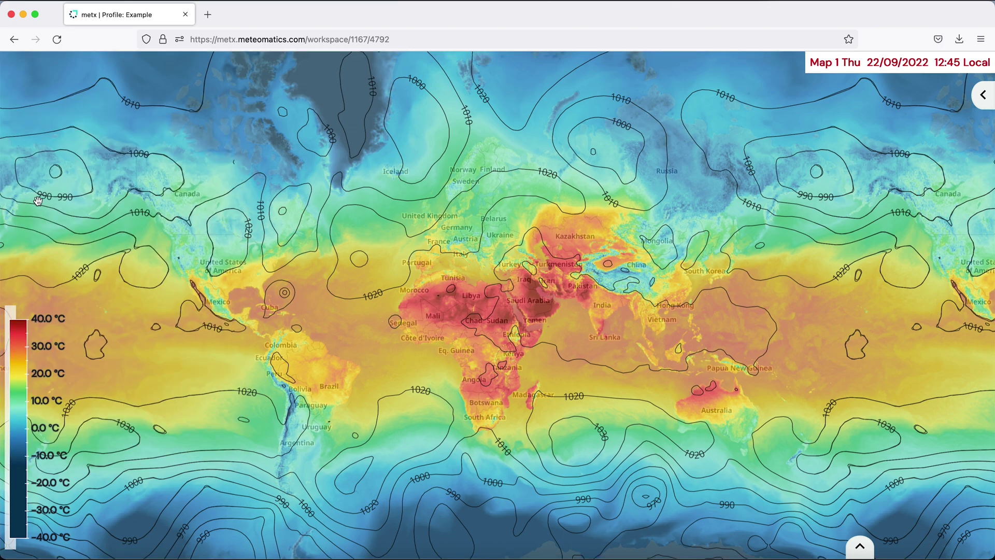
{"action": "left_click", "coordinate": [14, 306]}
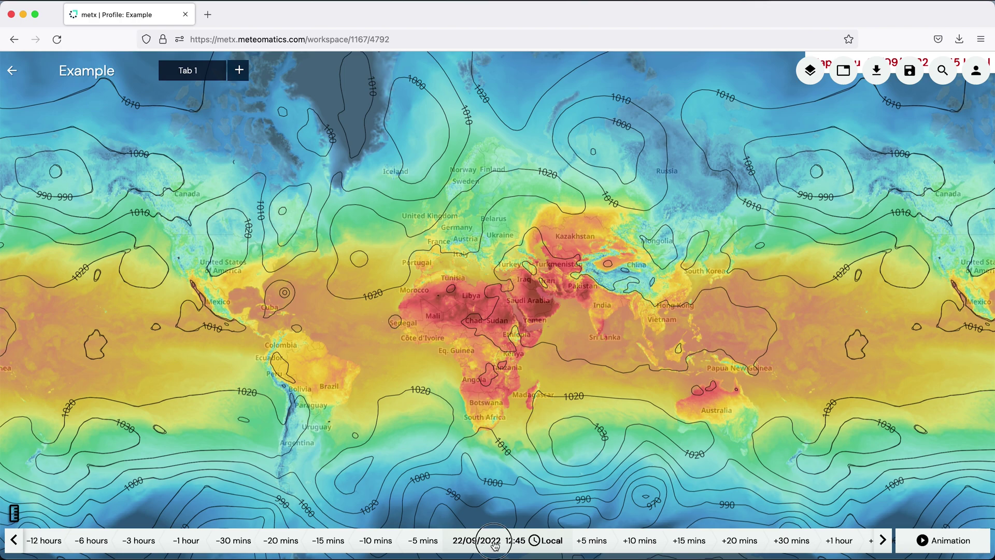
{"action": "left_click", "coordinate": [495, 543]}
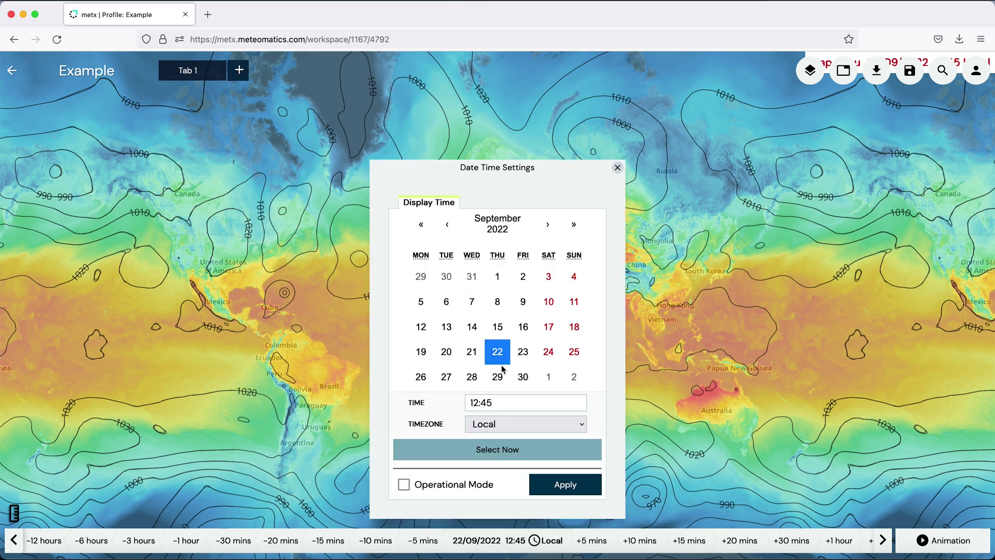
{"action": "left_click", "coordinate": [549, 354]}
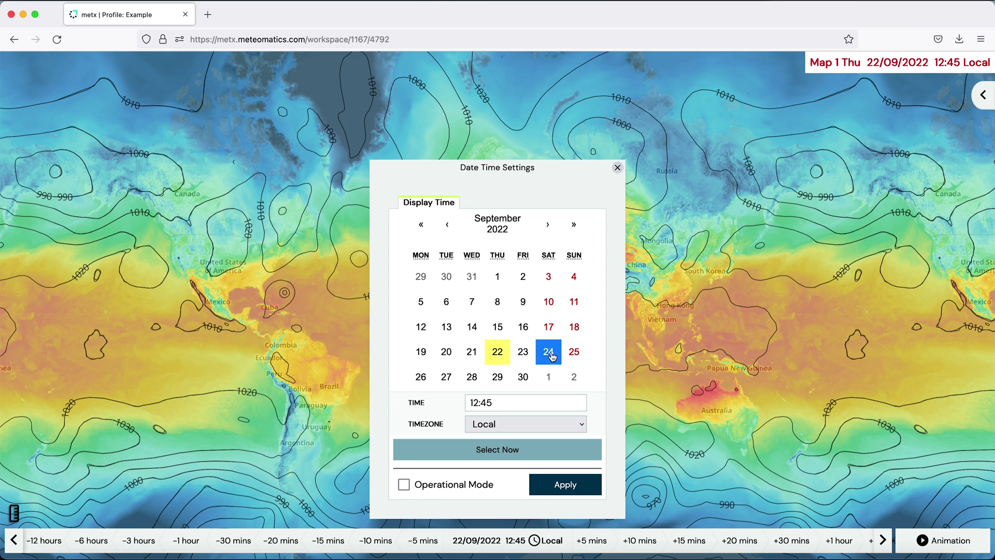
{"action": "left_click", "coordinate": [496, 429]}
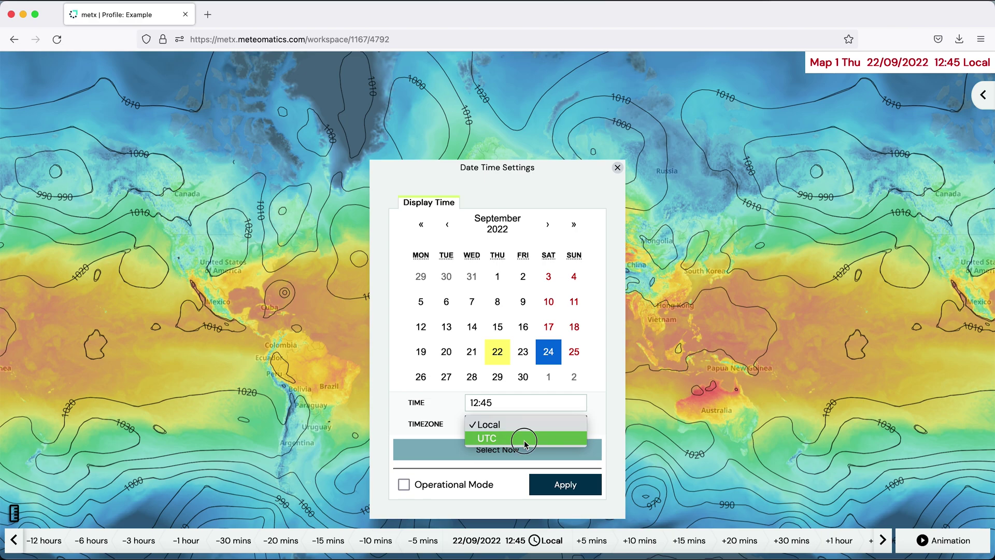
{"action": "left_click", "coordinate": [525, 436]}
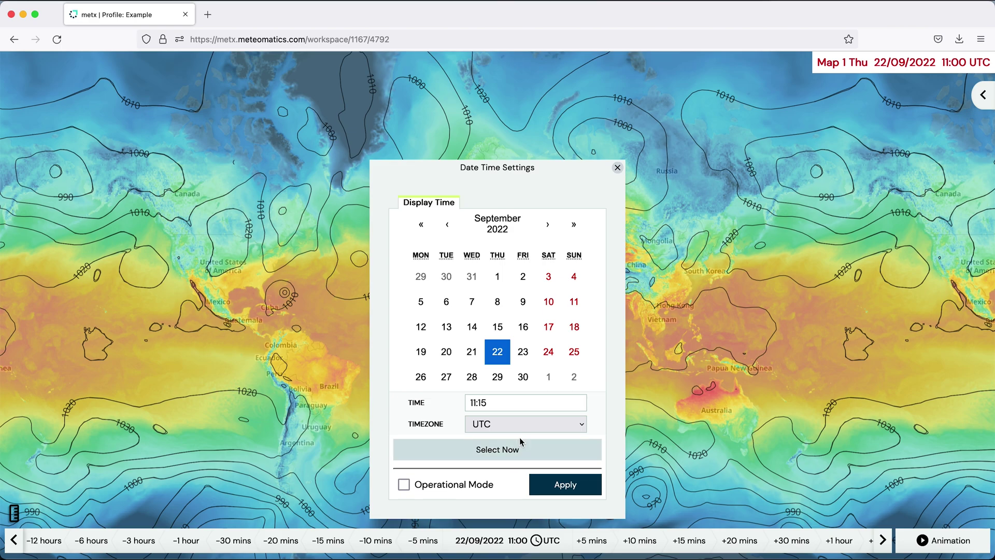
{"action": "left_click", "coordinate": [565, 484]}
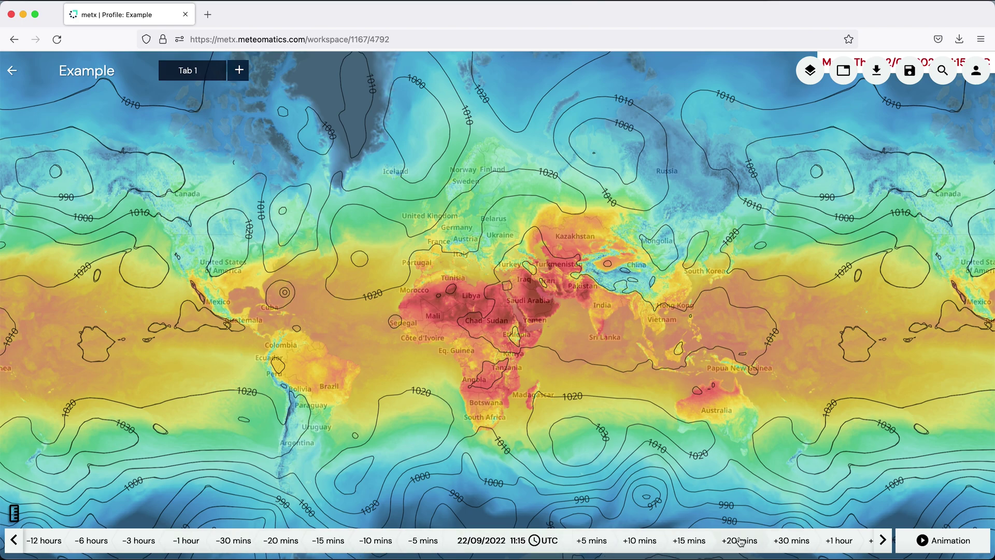
Set the animation range from 20 to 22 September 2022
{"action": "left_click", "coordinate": [957, 546]}
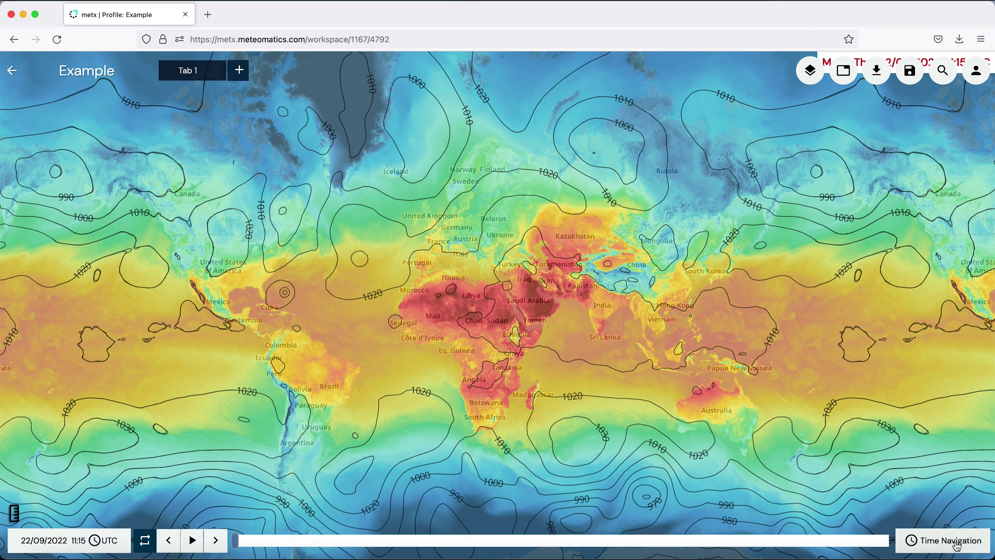
{"action": "left_click", "coordinate": [75, 543]}
{"action": "left_click", "coordinate": [447, 318]}
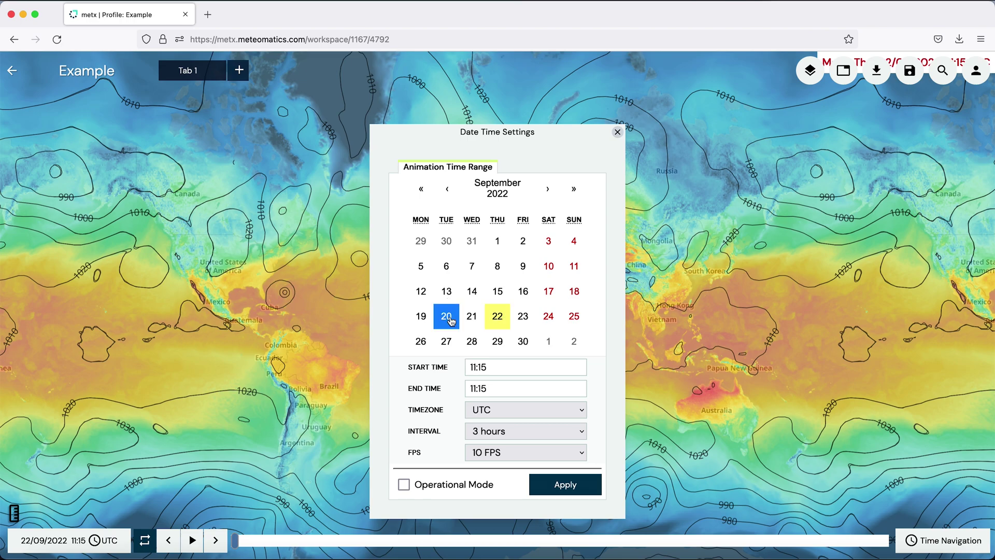
{"action": "left_click", "coordinate": [500, 321]}
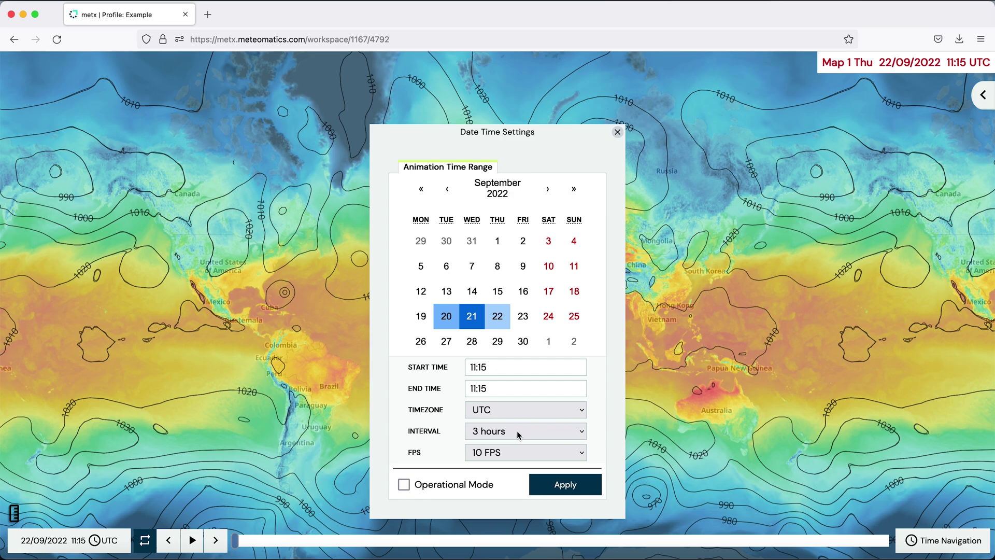
{"action": "left_click", "coordinate": [590, 486]}
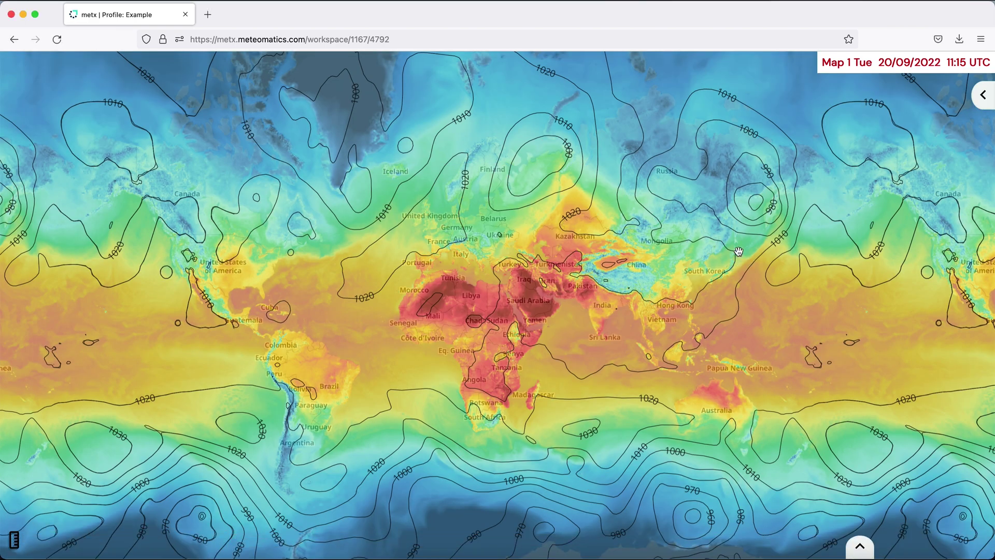
Switch Tab 1 to the 1/4 four-tile layout and add a map to the top-right tile
{"action": "mouse_move", "coordinate": [845, 90]}
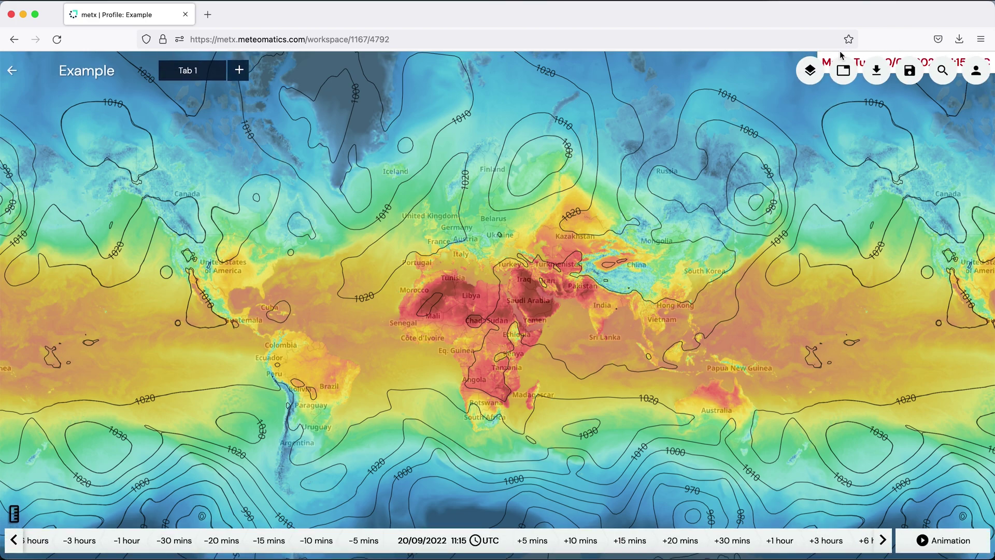
{"action": "left_click", "coordinate": [845, 78]}
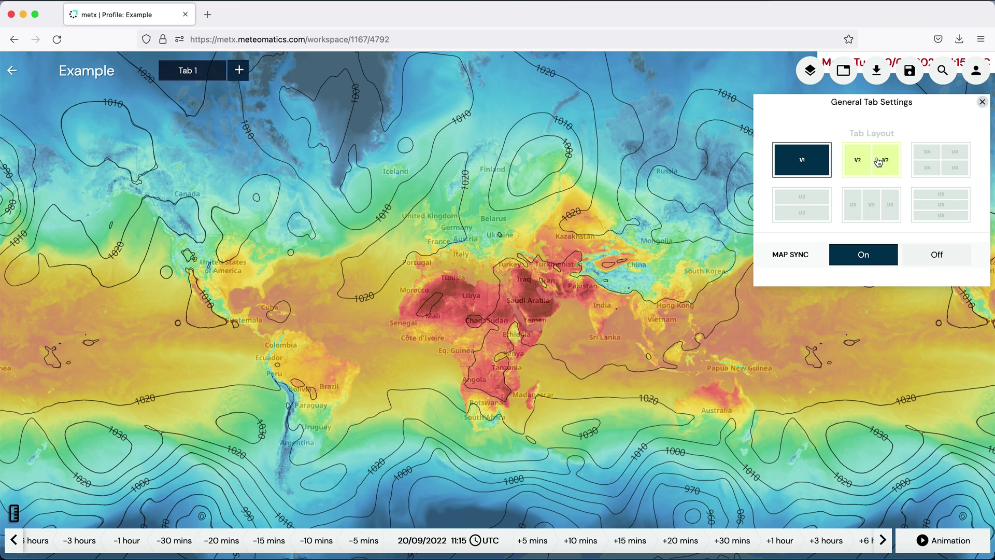
{"action": "left_click", "coordinate": [940, 156]}
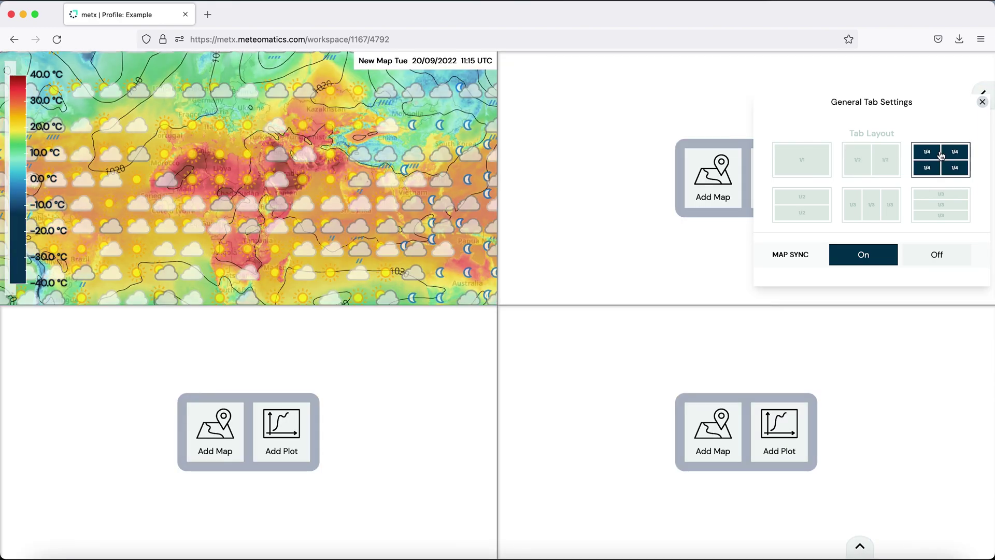
{"action": "left_click", "coordinate": [982, 102]}
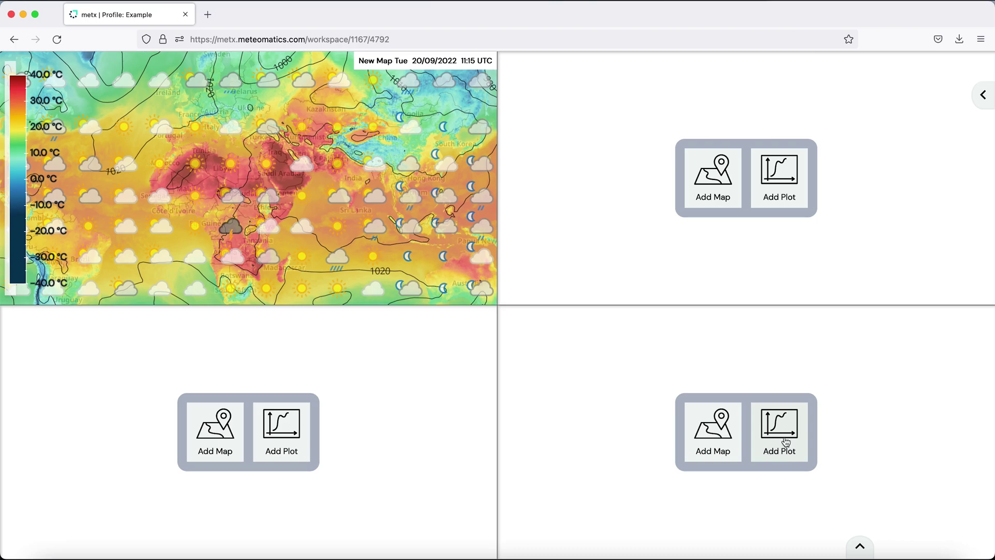
{"action": "left_click", "coordinate": [721, 175]}
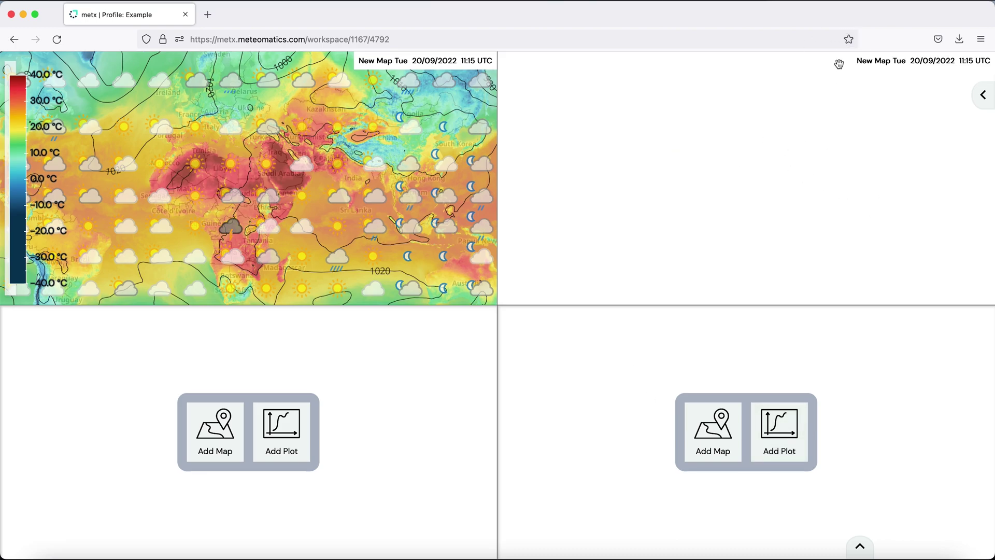
Copy Map 1's layers and paste them into the second map
{"action": "left_click", "coordinate": [811, 70]}
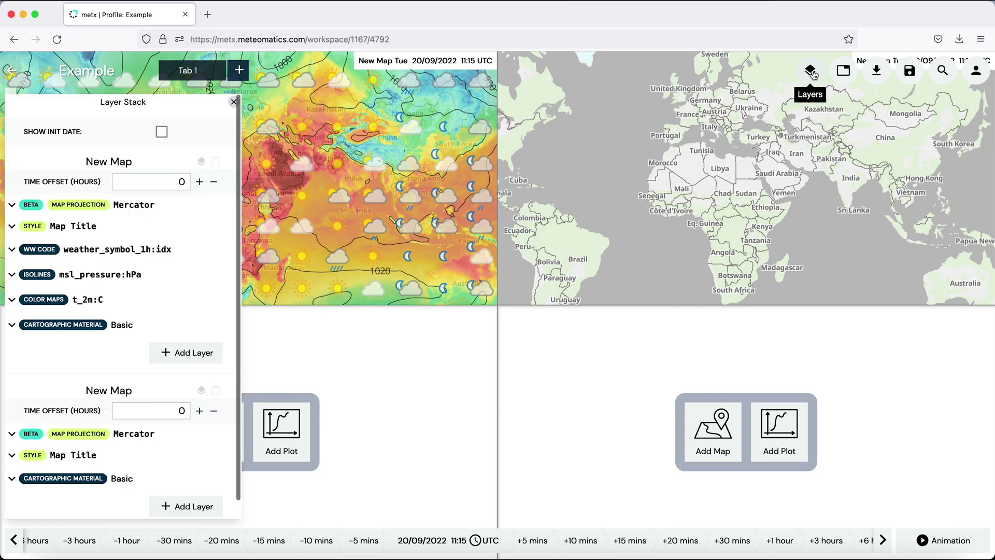
{"action": "scroll", "coordinate": [77, 248], "scroll_direction": "down", "scroll_amount": 1}
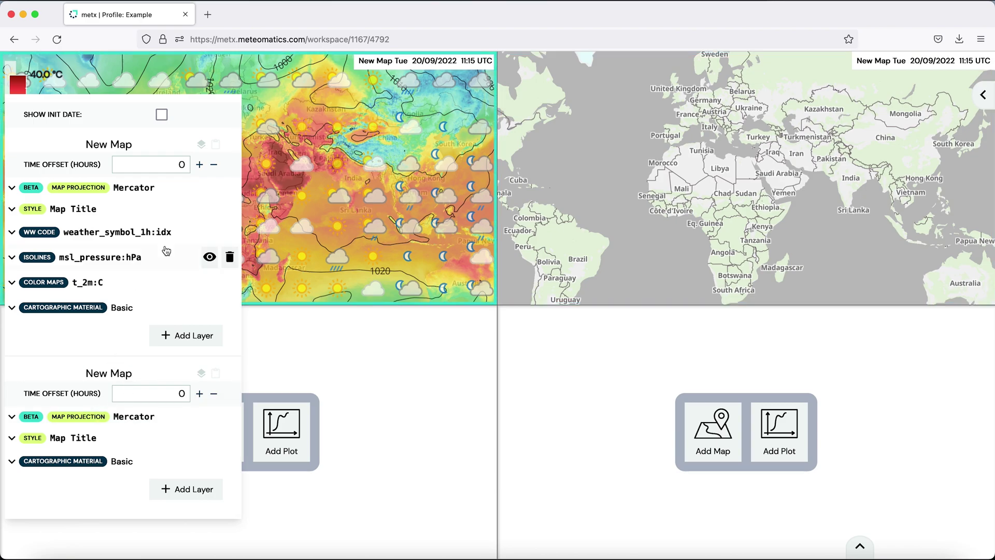
{"action": "scroll", "coordinate": [125, 310], "scroll_direction": "up", "scroll_amount": 1}
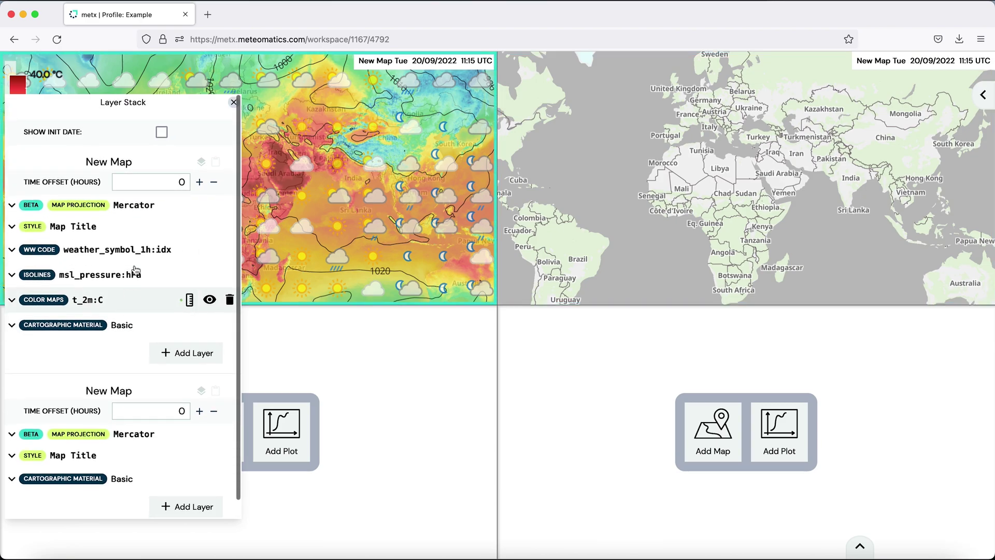
{"action": "left_click", "coordinate": [201, 162]}
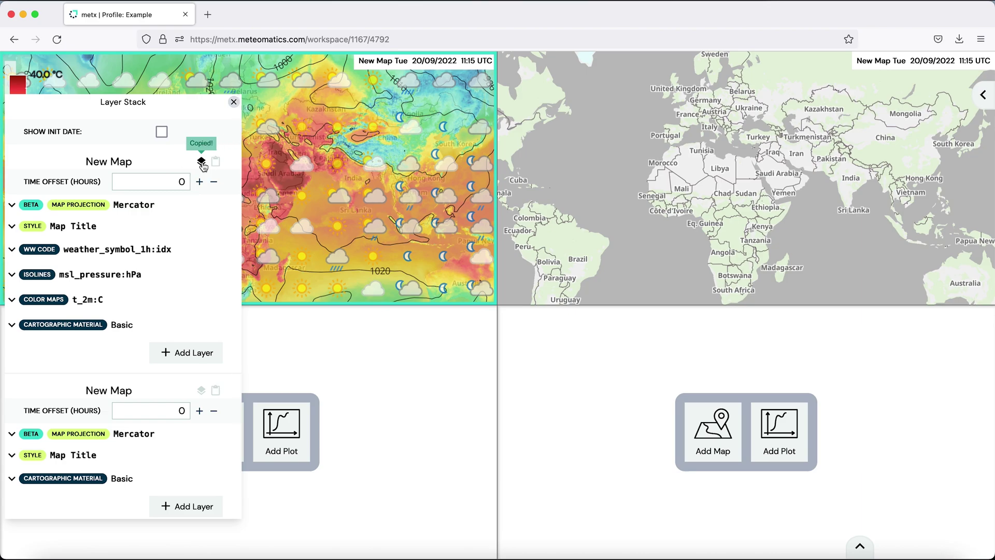
{"action": "scroll", "coordinate": [156, 321], "scroll_direction": "down", "scroll_amount": 1}
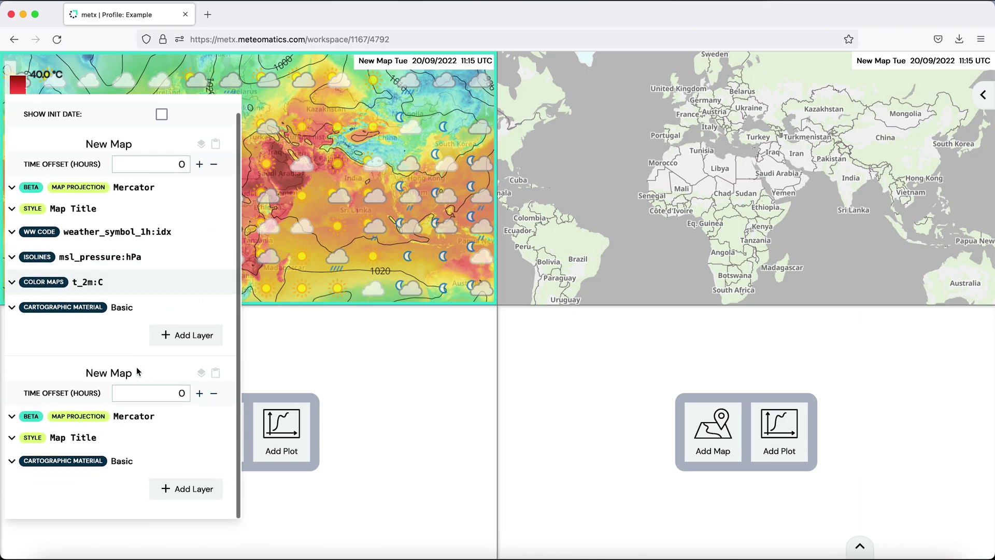
{"action": "left_click", "coordinate": [215, 374]}
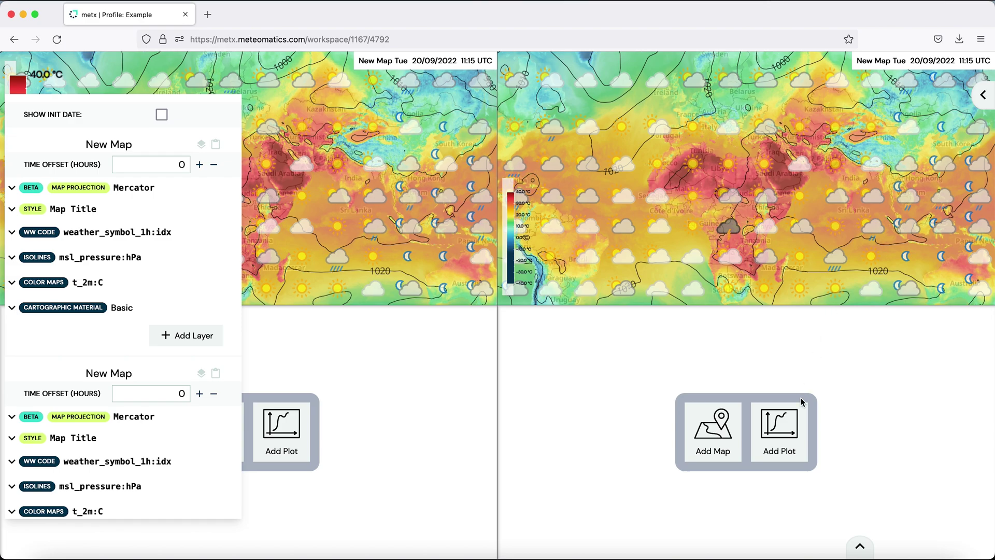
Add a t_2m:C spline time-series plot for 52.51704,13.38886 in the bottom-right tile
{"action": "left_click", "coordinate": [784, 432]}
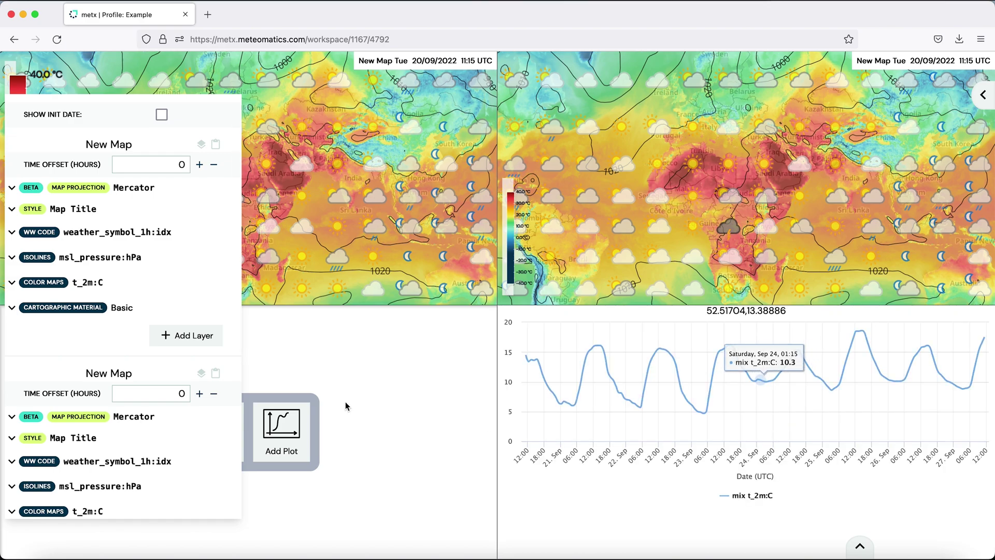
{"action": "scroll", "coordinate": [155, 444], "scroll_direction": "down", "scroll_amount": 4}
{"action": "scroll", "coordinate": [154, 445], "scroll_direction": "down", "scroll_amount": 2}
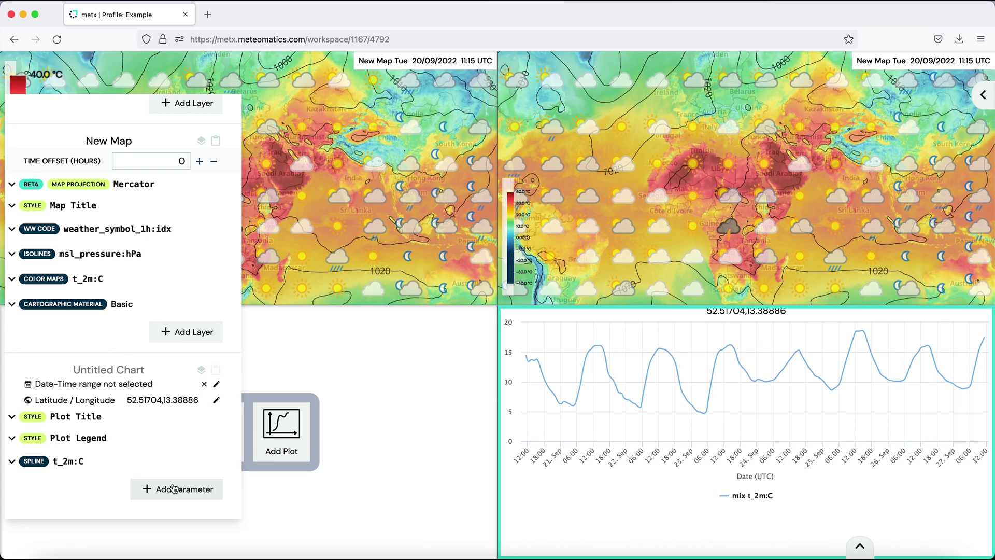
Review the Image export options in the Import/Export dialog, then close it
{"action": "mouse_move", "coordinate": [737, 110]}
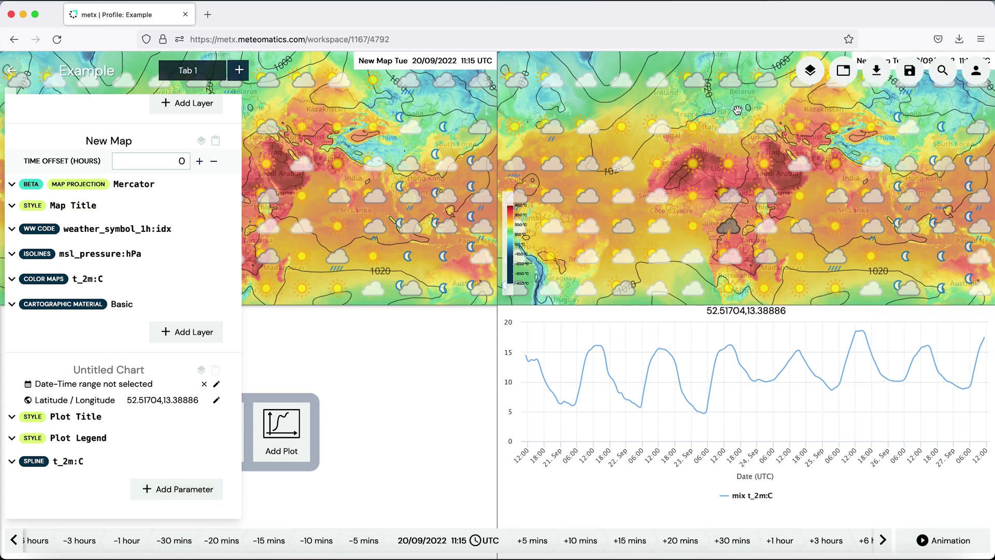
{"action": "left_click", "coordinate": [876, 71]}
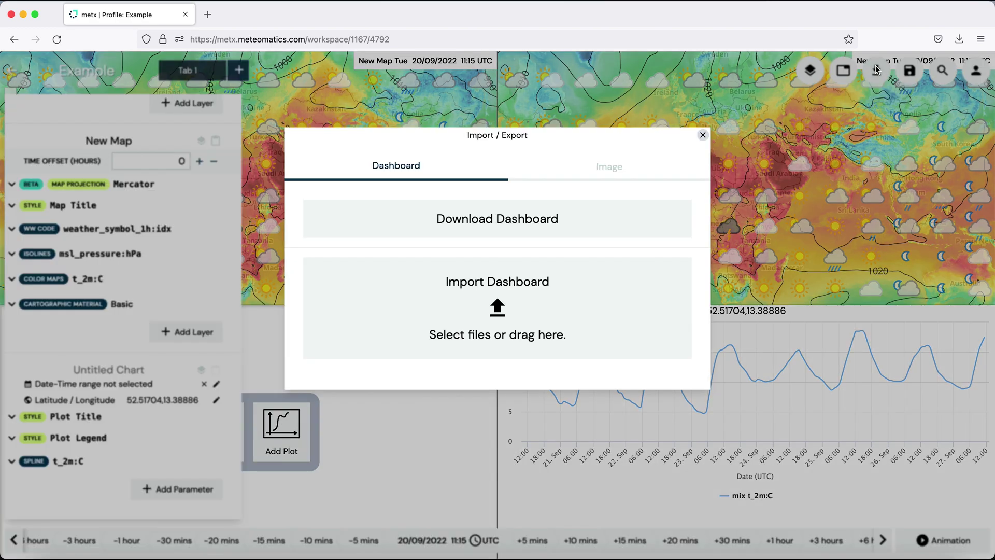
{"action": "left_click", "coordinate": [617, 161]}
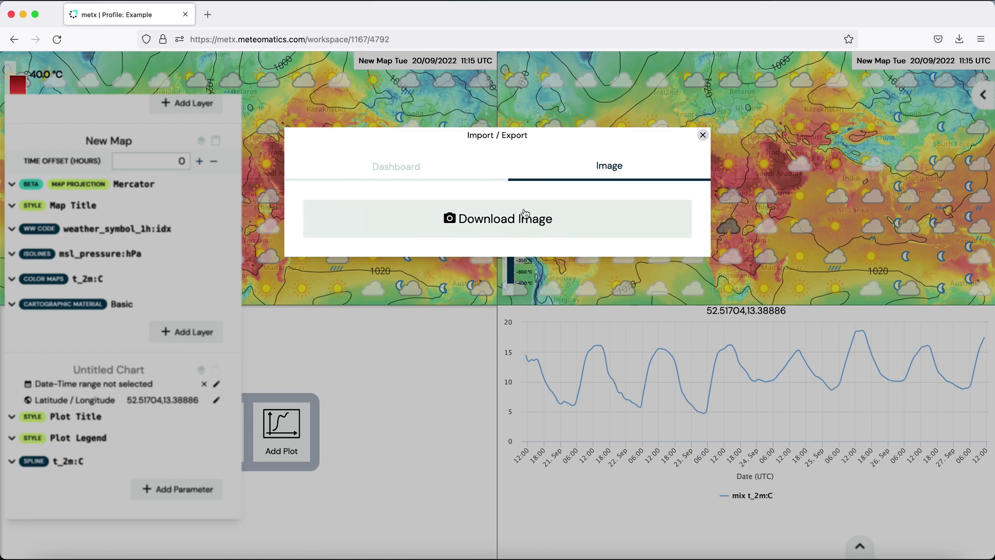
{"action": "left_click", "coordinate": [703, 135]}
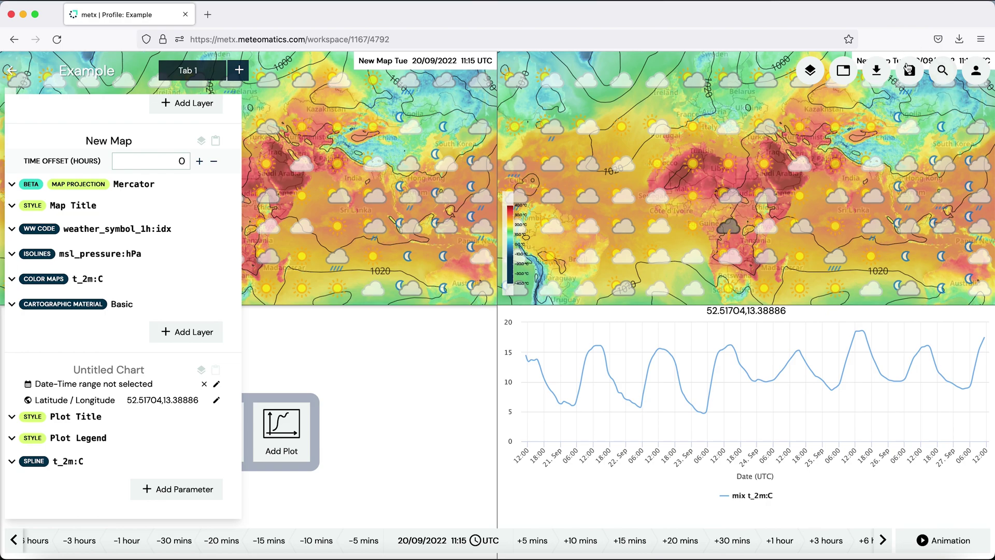
Save the dashboard and centre the maps on St. Gallen, Switzerland
{"action": "left_click", "coordinate": [910, 69]}
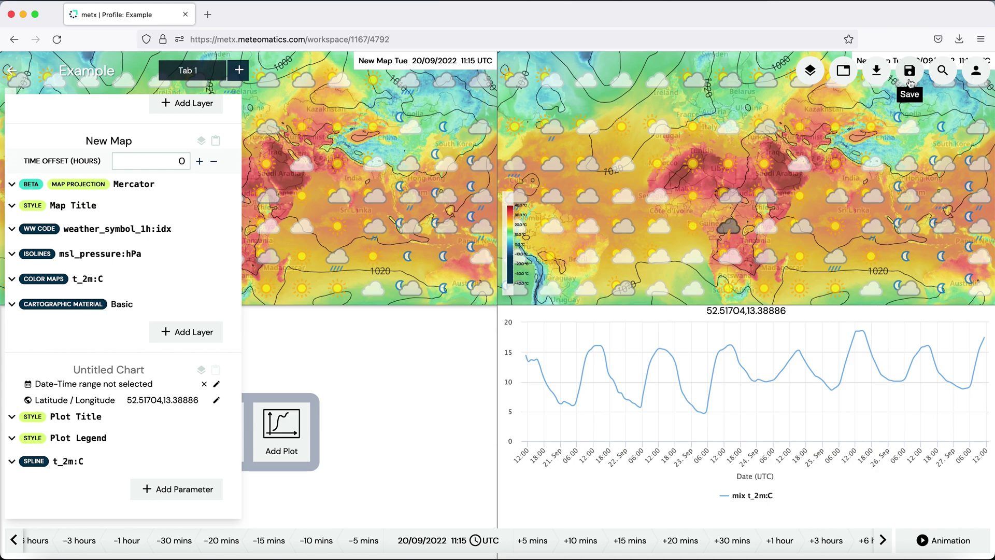
{"action": "left_click", "coordinate": [943, 71]}
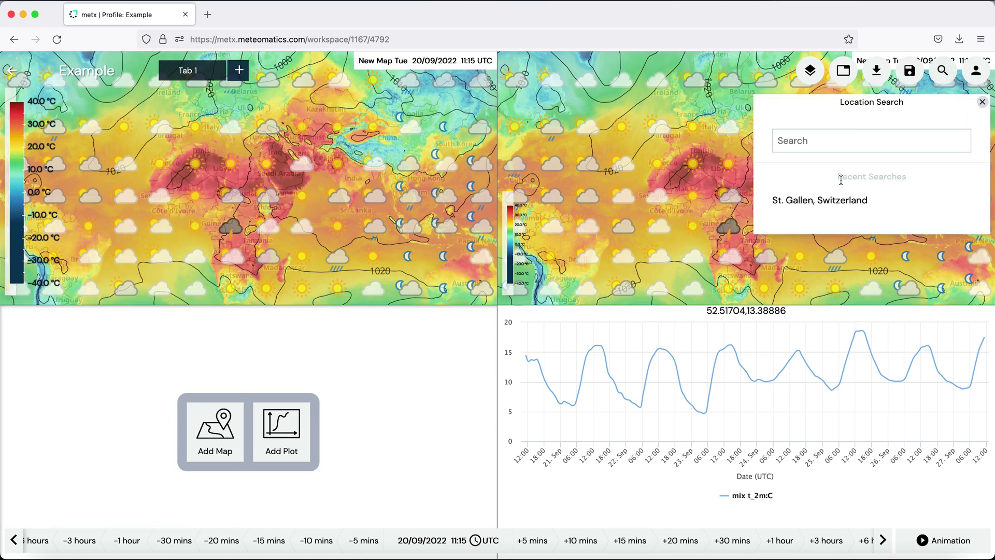
{"action": "left_click", "coordinate": [832, 204]}
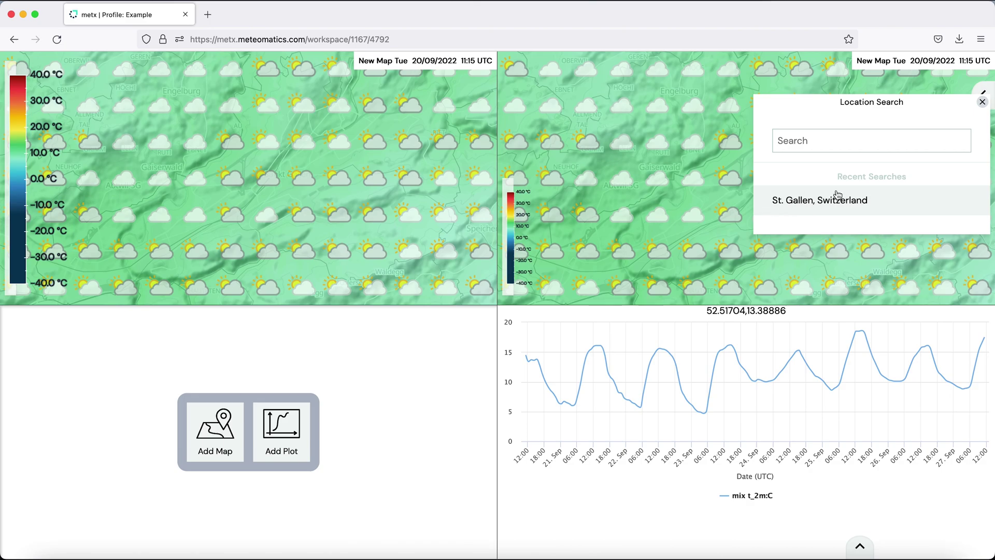
Keep English (United Kingdom) as the account locale and sign out of MetX
{"action": "left_click", "coordinate": [976, 73]}
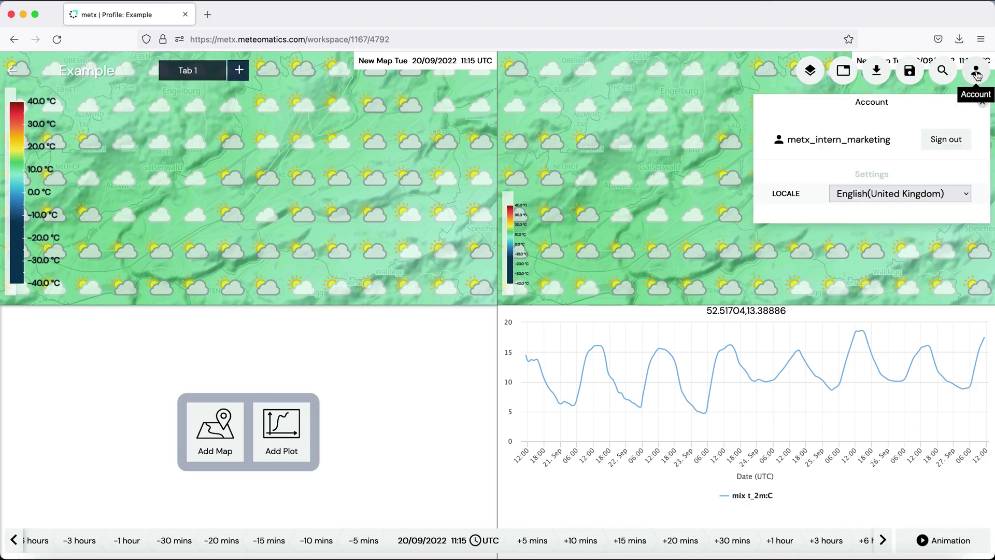
{"action": "left_click", "coordinate": [927, 194]}
{"action": "left_click", "coordinate": [927, 194]}
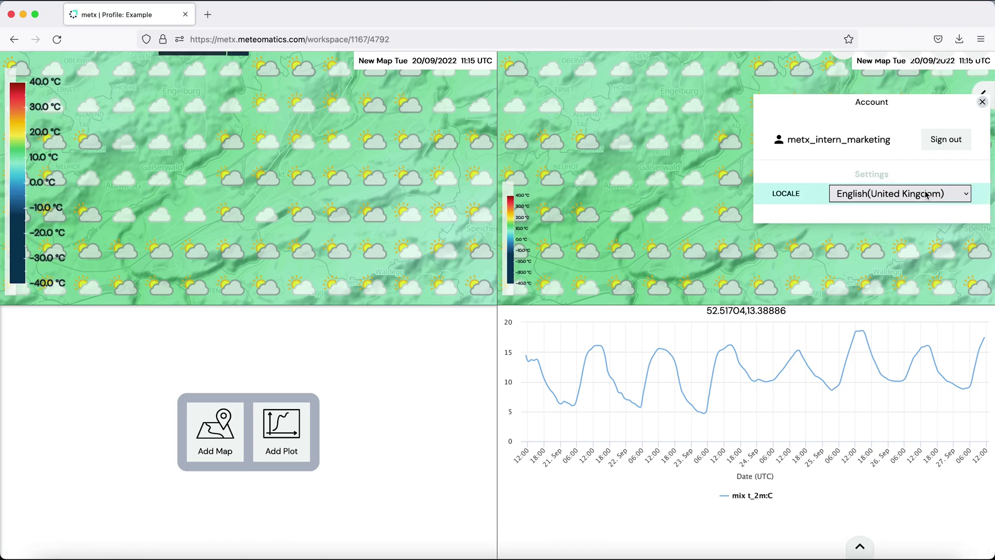
{"action": "left_click", "coordinate": [953, 145]}
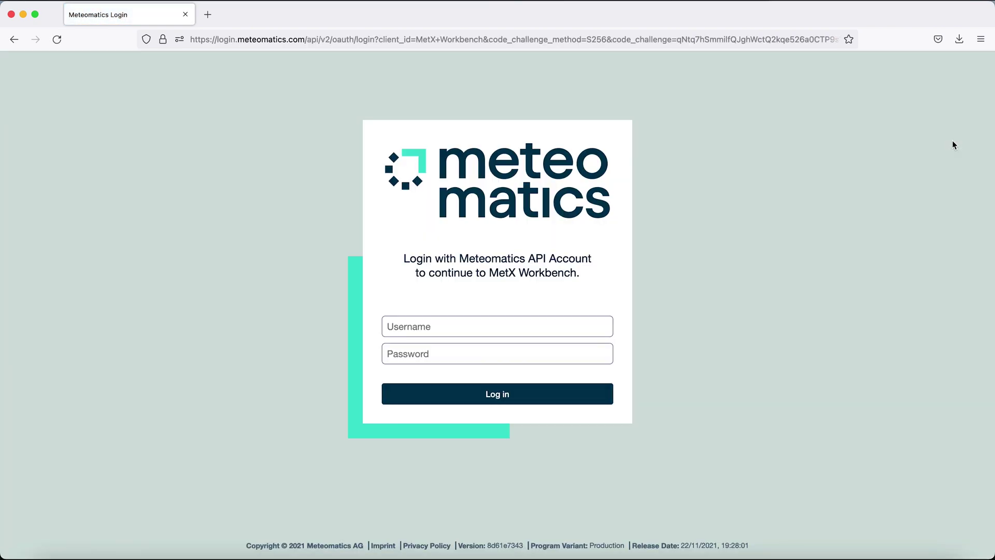